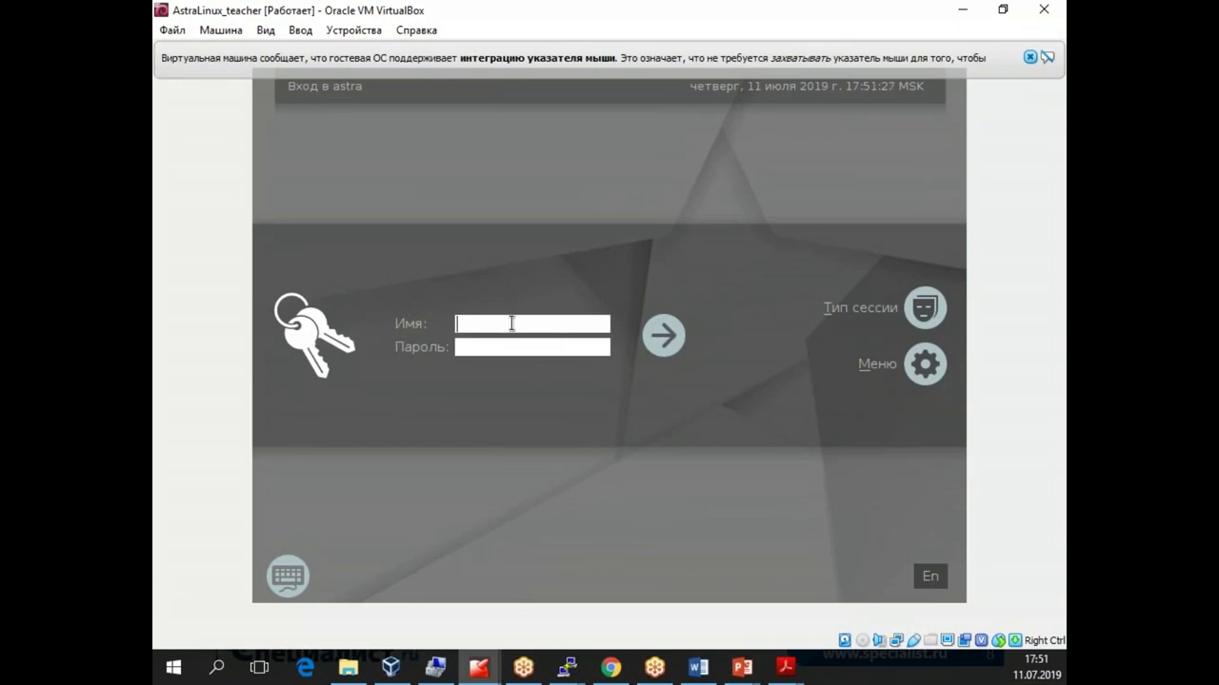
- Try to log in as student1 with the account password after viewing the available session types
{"action": "left_click", "coordinate": [925, 305]}
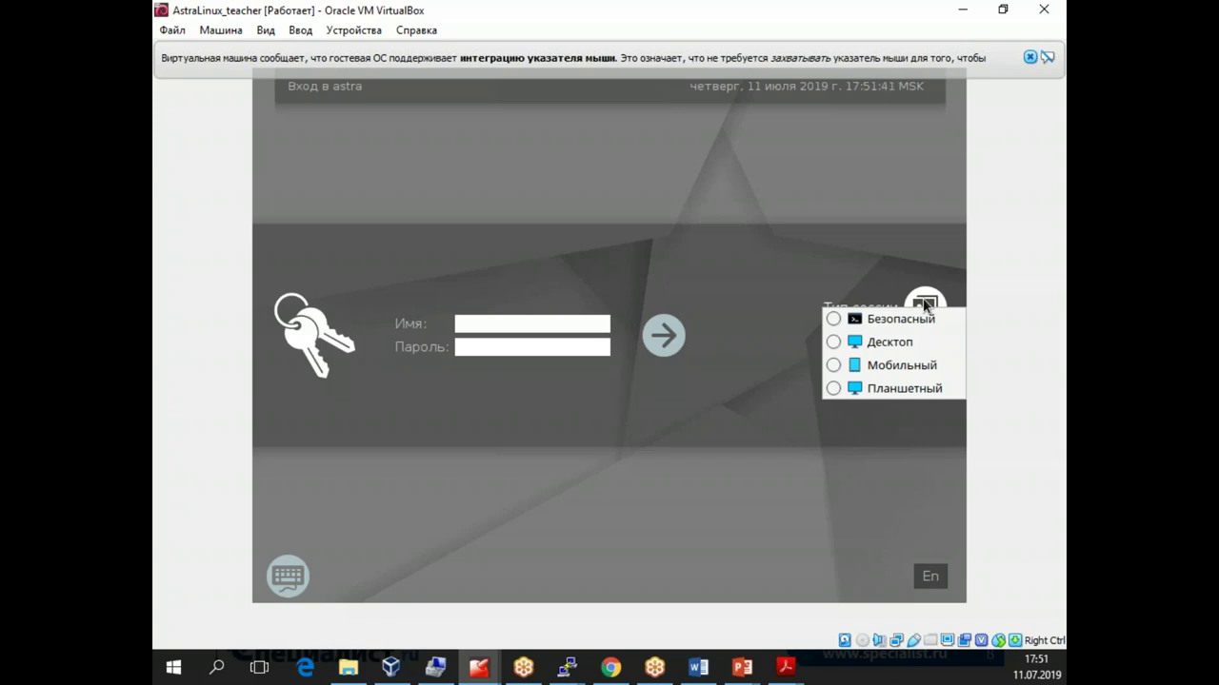
{"action": "left_click", "coordinate": [508, 326]}
{"action": "type", "text": "student"}
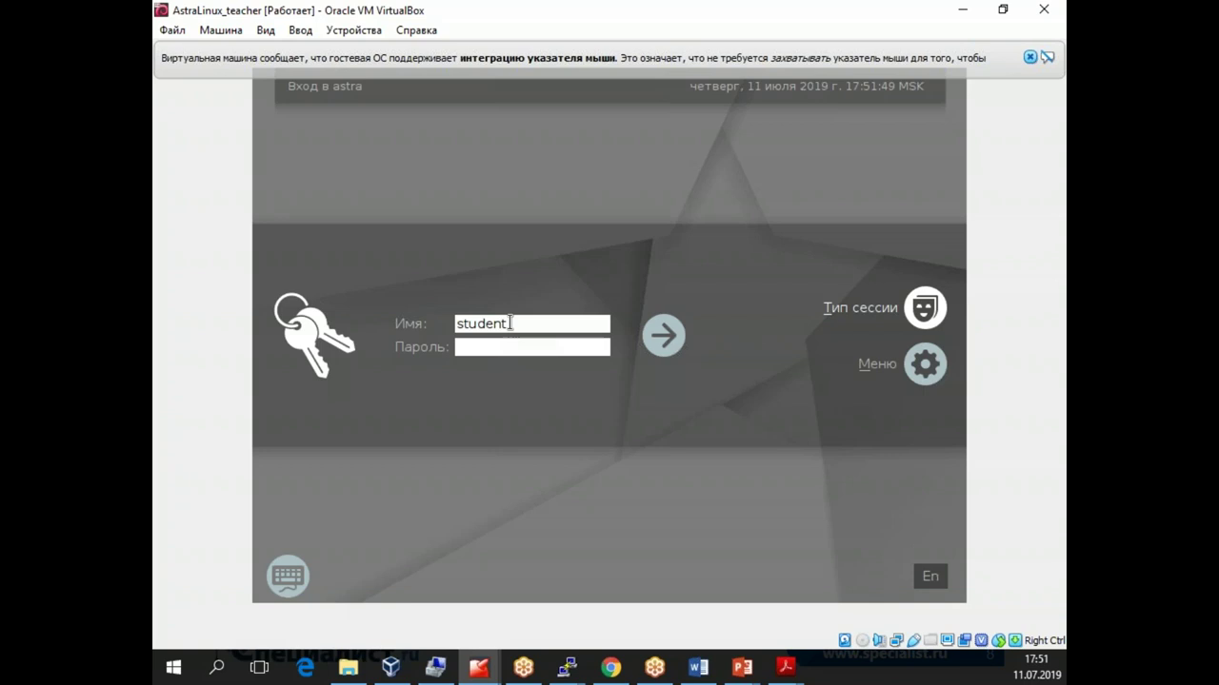
{"action": "type", "text": "1"}
{"action": "left_click", "coordinate": [504, 348]}
{"action": "type", "text": "********"}
{"action": "key", "text": "Return"}
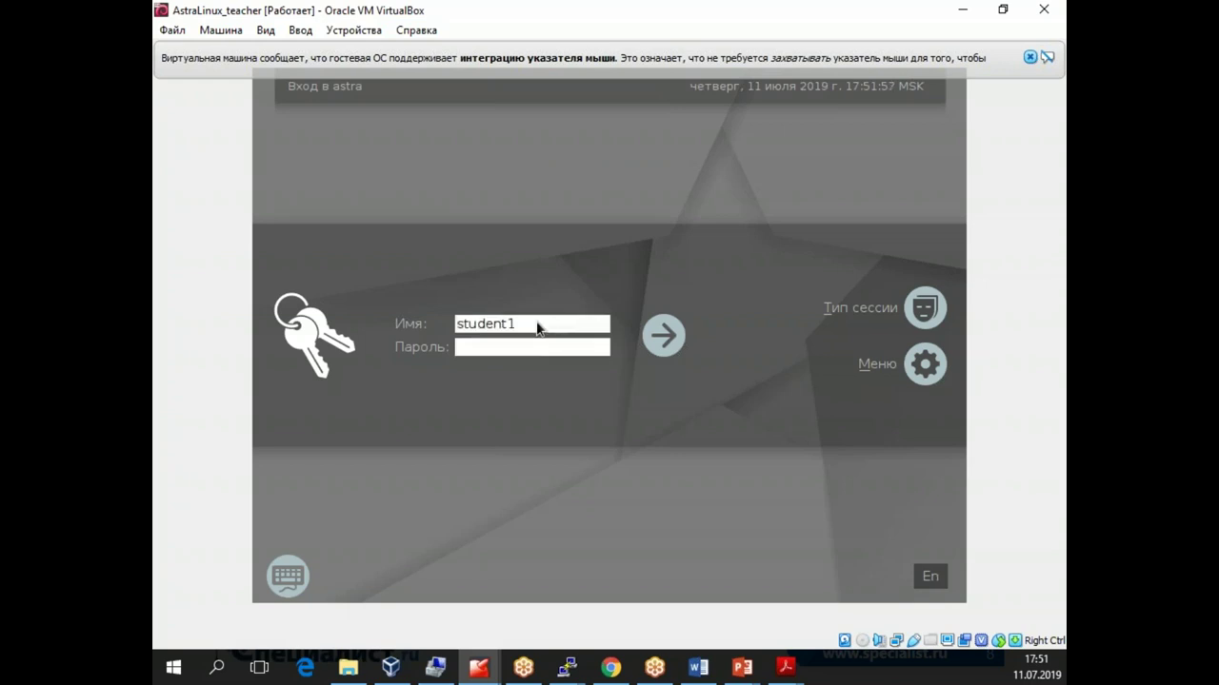
- Correct the login name to student, enter the account password and submit the login
{"action": "key", "text": "BackSpace"}
{"action": "left_click", "coordinate": [478, 348]}
{"action": "type", "text": "********"}
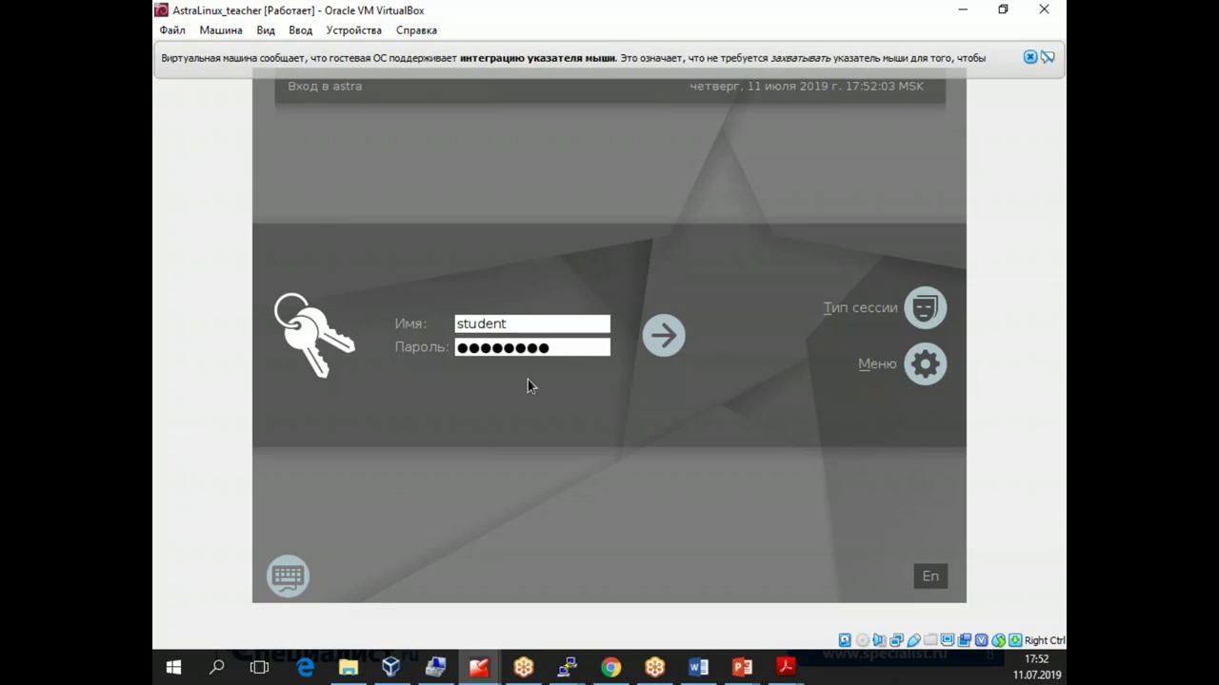
{"action": "key", "text": "Return"}
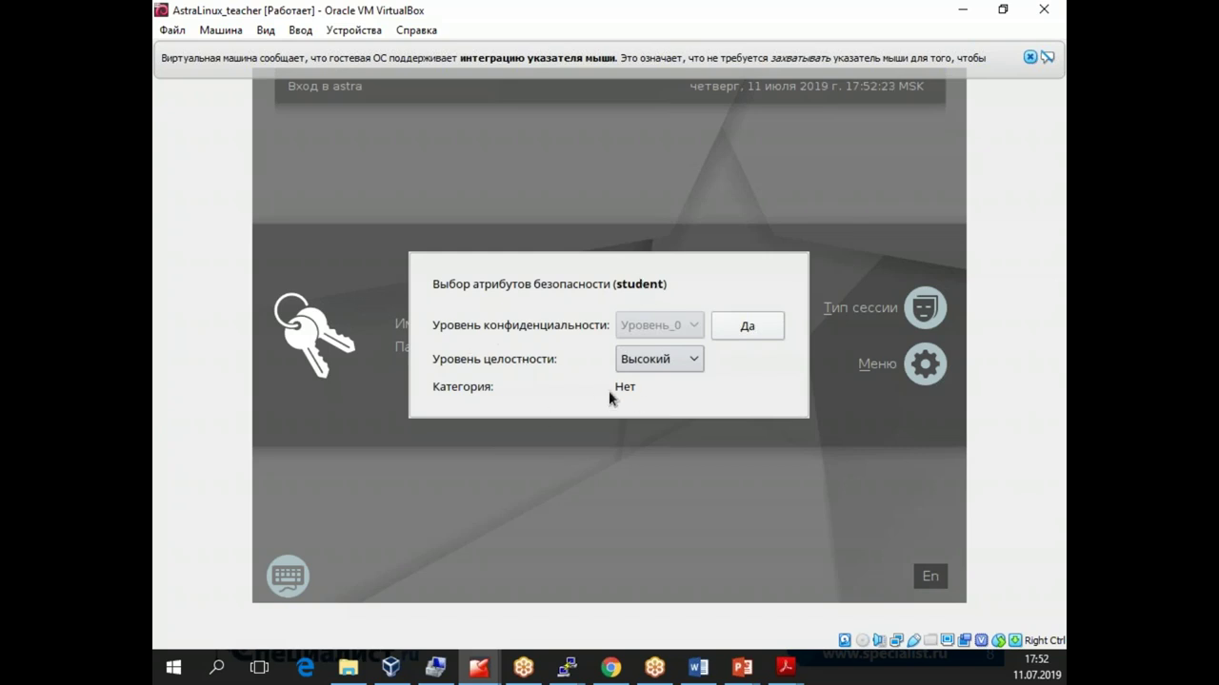
- Start the student session with the integrity level kept at Высокий
{"action": "left_click", "coordinate": [657, 368]}
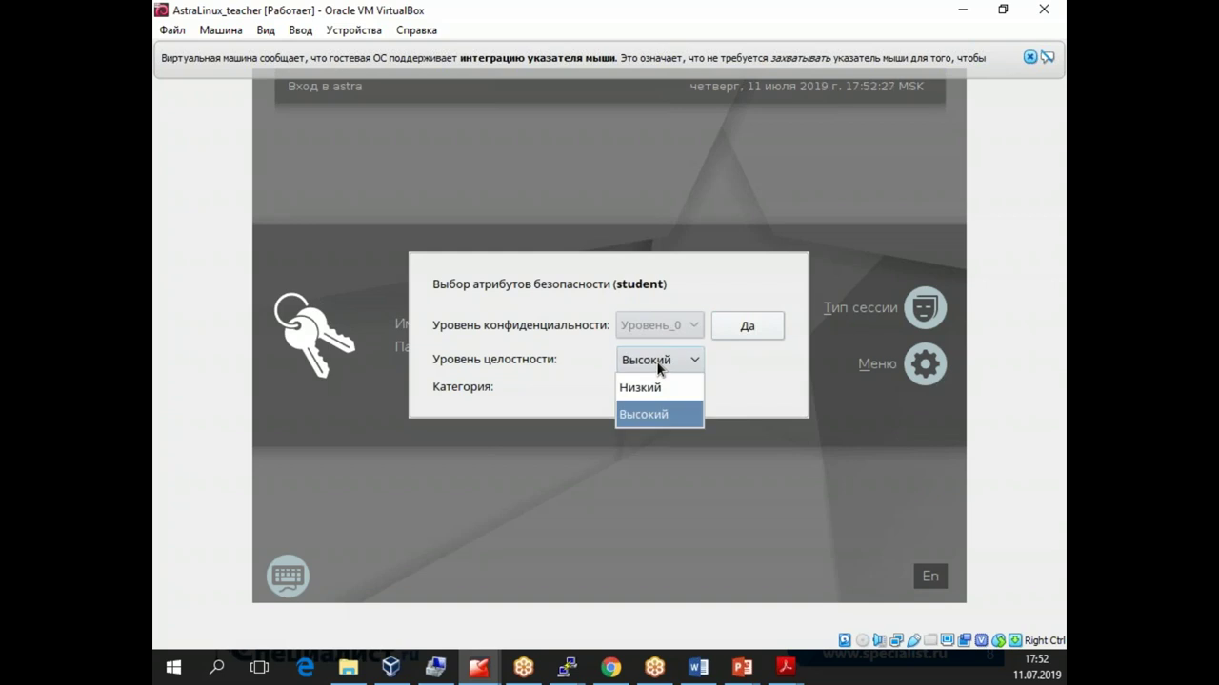
{"action": "left_click", "coordinate": [564, 355]}
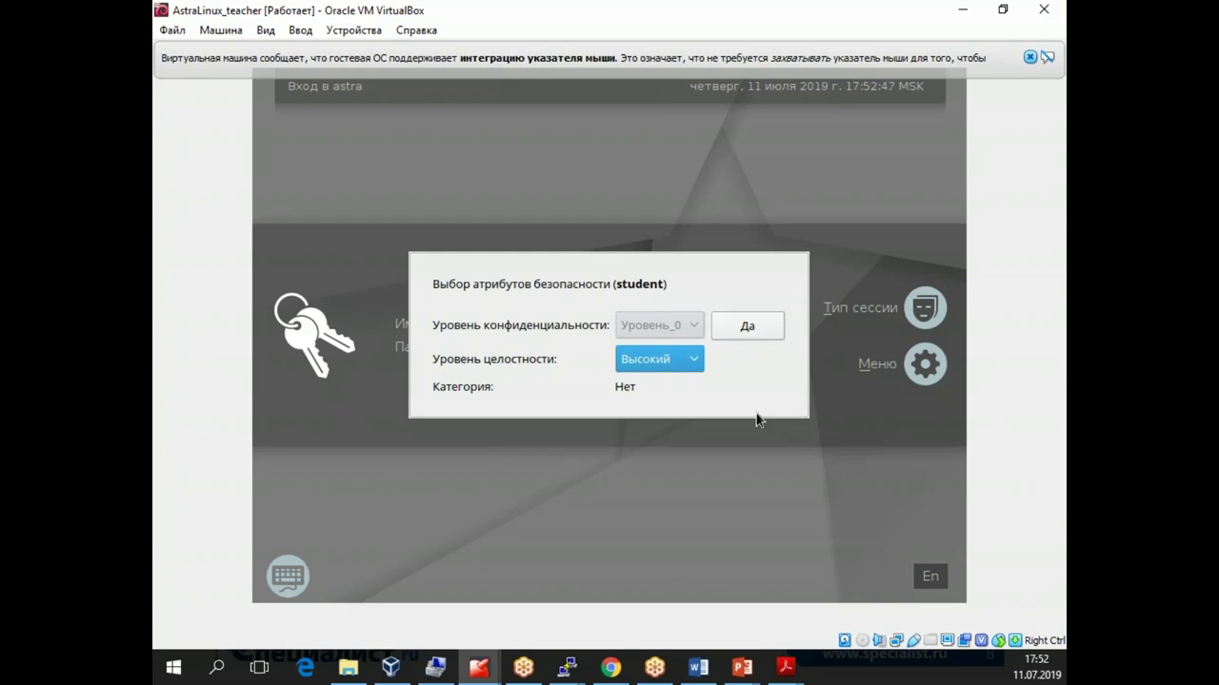
{"action": "key", "text": "alt+Tab"}
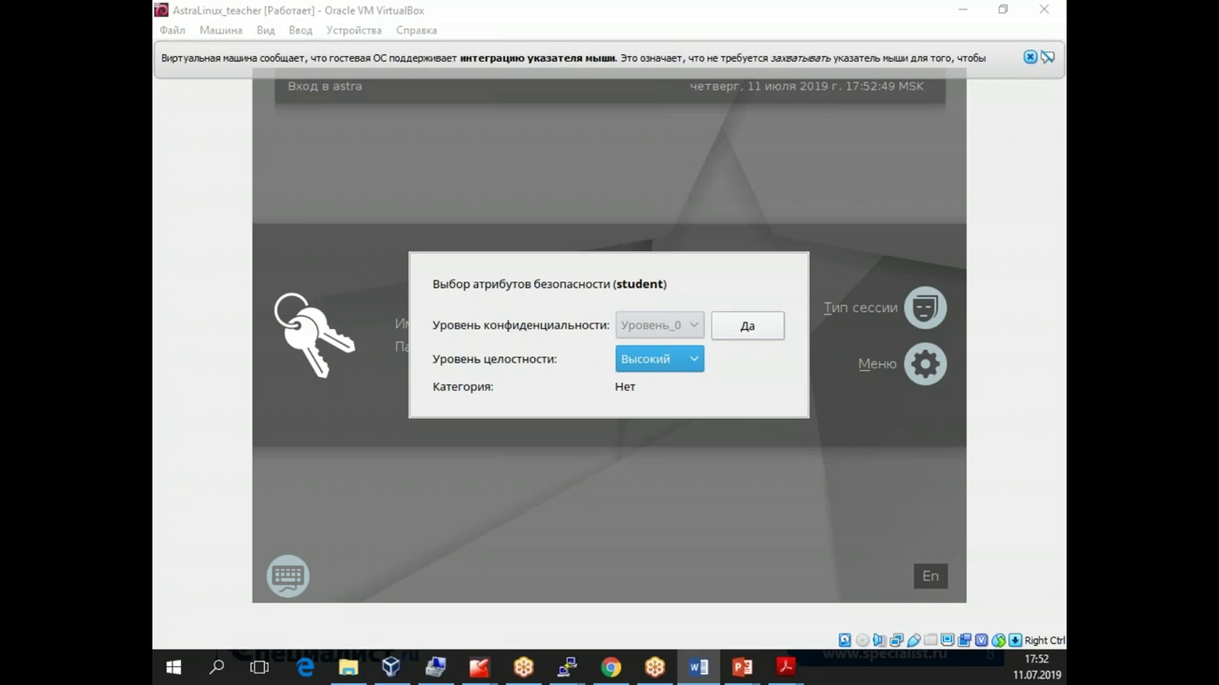
{"action": "key", "text": "alt+Tab"}
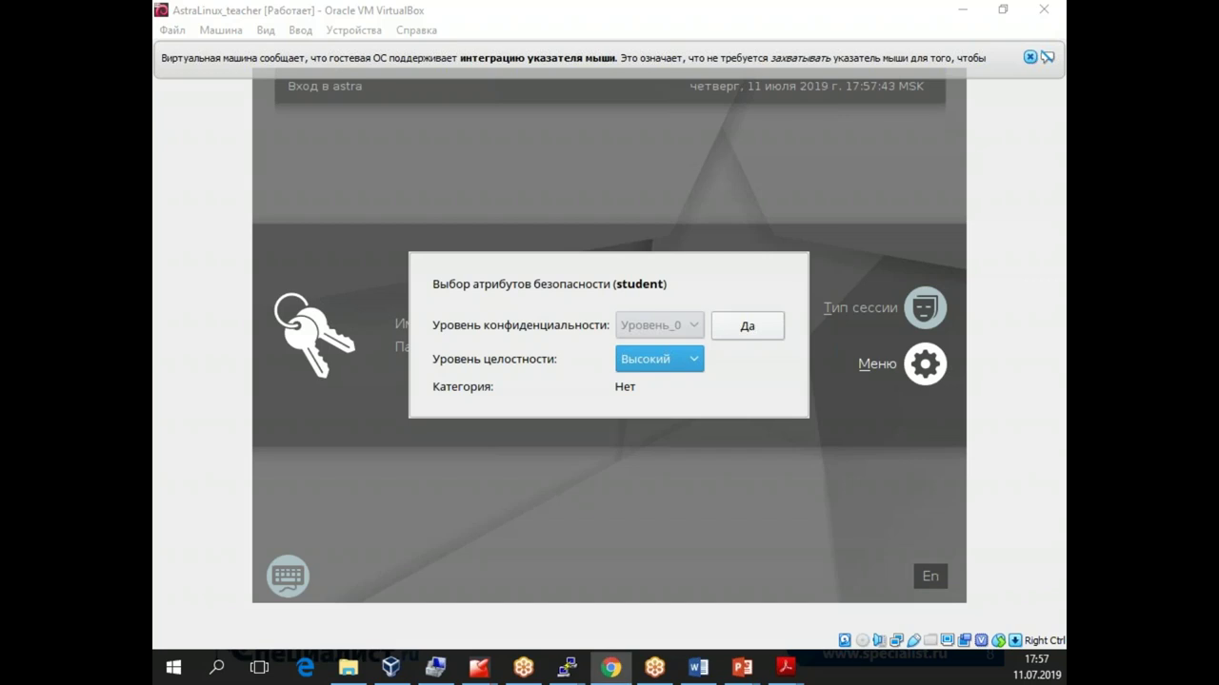
{"action": "left_click", "coordinate": [698, 366]}
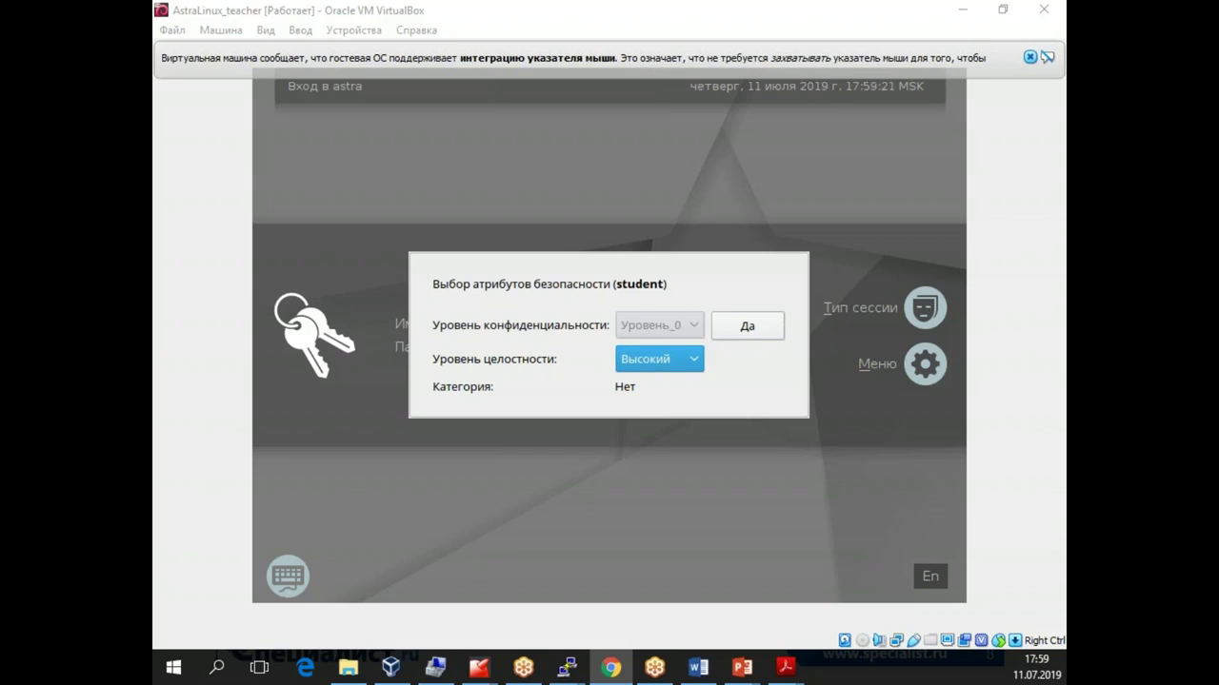
{"action": "left_click", "coordinate": [755, 329]}
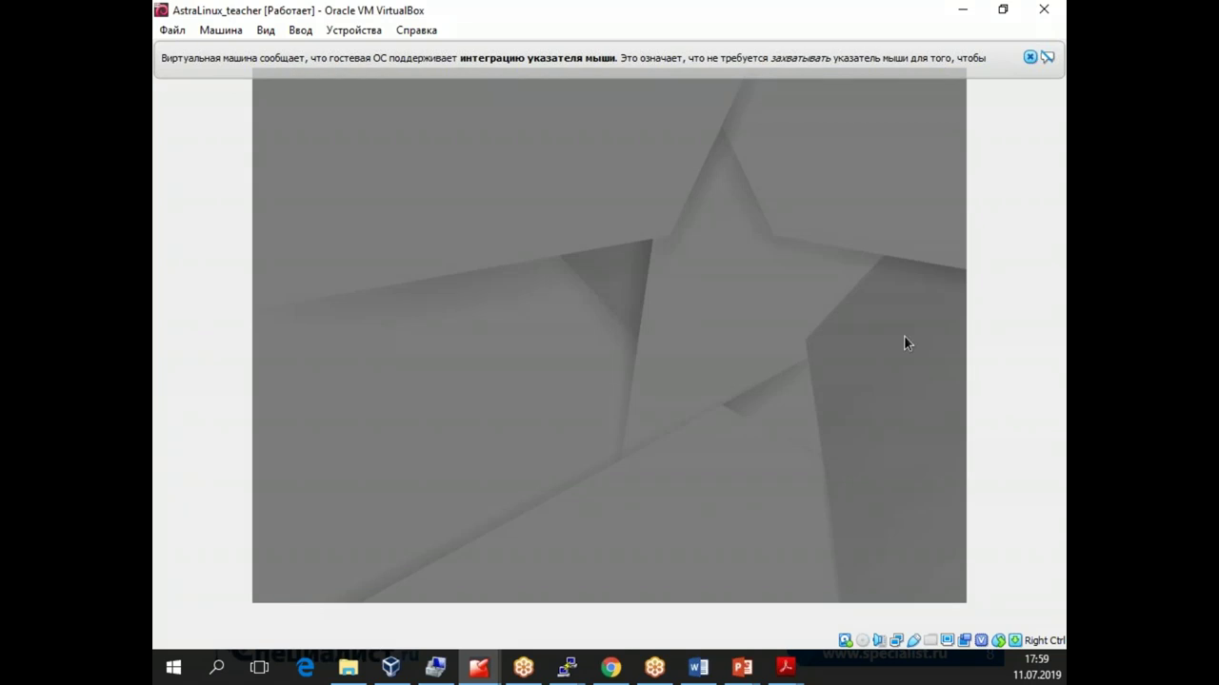
{"action": "left_click", "coordinate": [611, 667]}
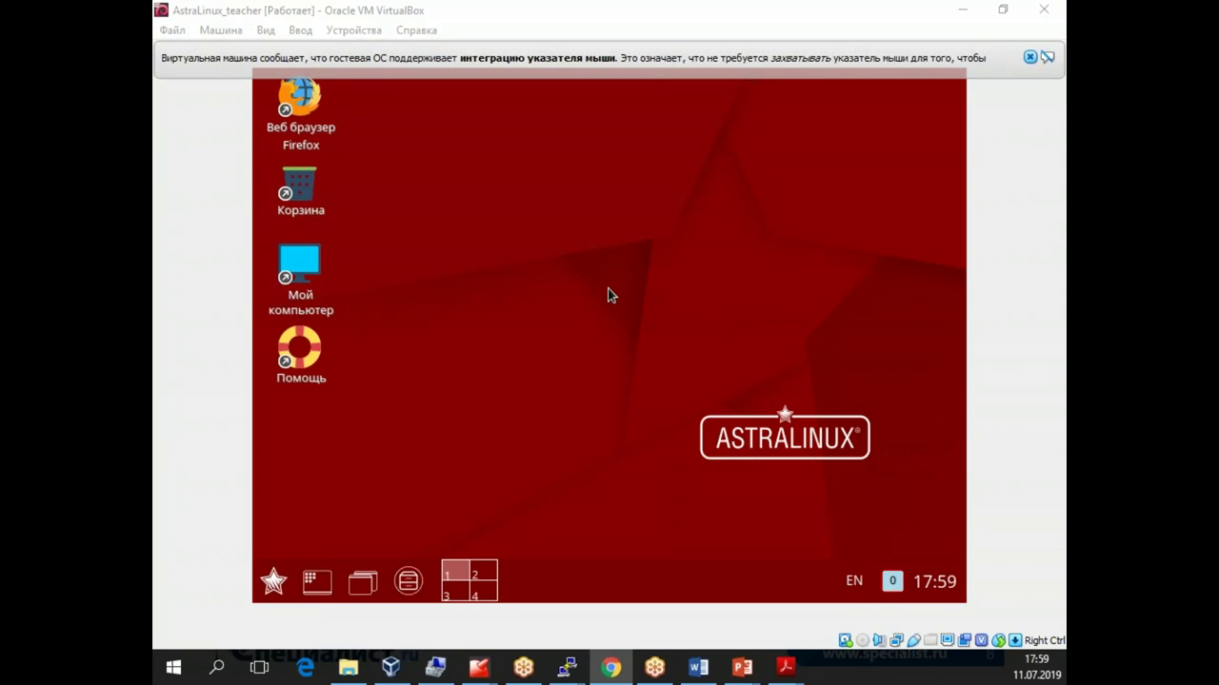
- View the session's mandatory level and category information, and close the message
{"action": "mouse_move", "coordinate": [897, 591]}
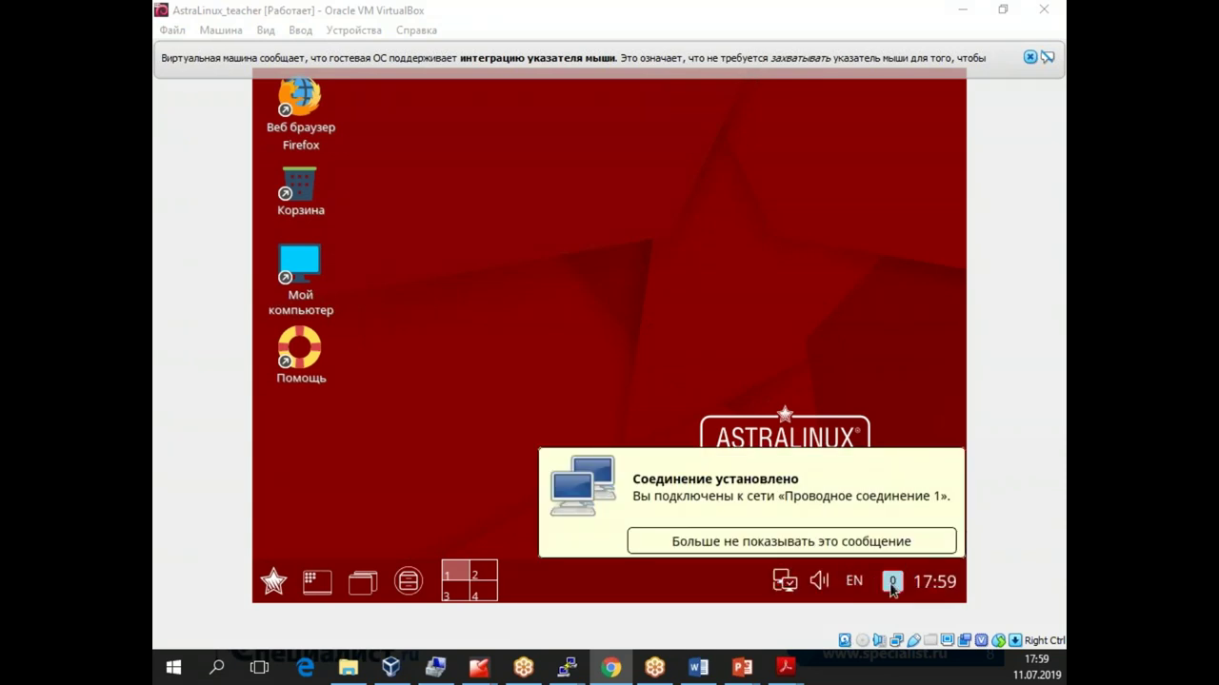
{"action": "left_click", "coordinate": [895, 590]}
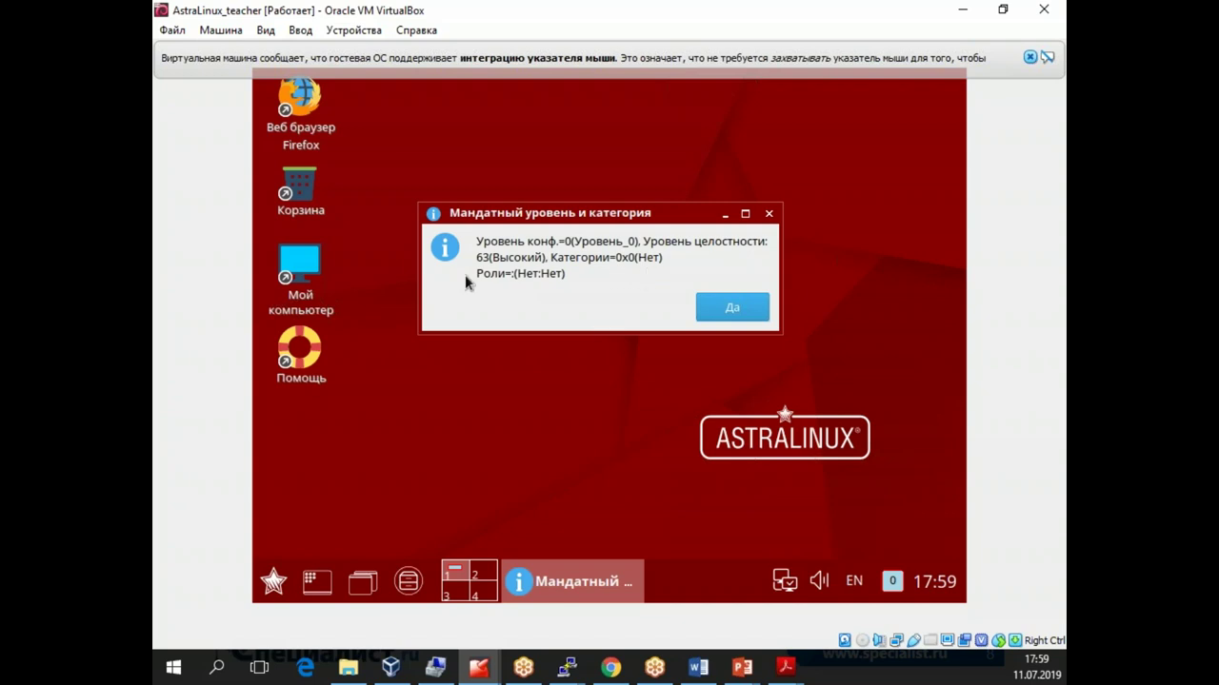
{"action": "left_click", "coordinate": [731, 308]}
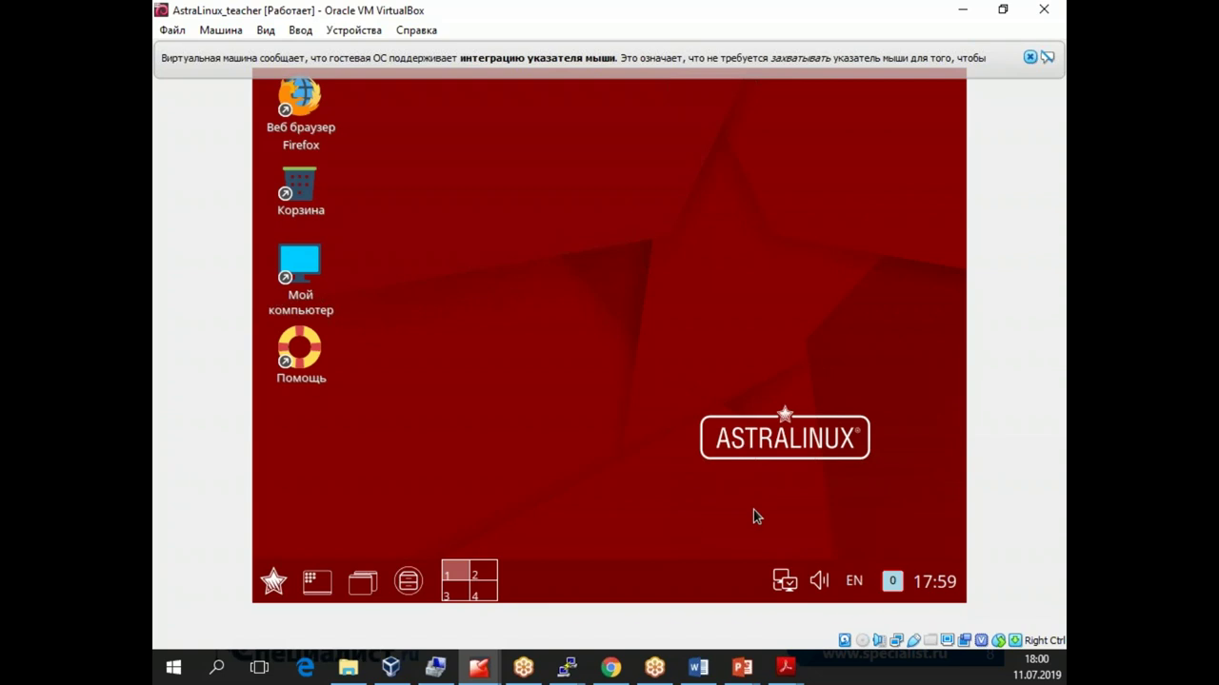
- Open Политика безопасности from the control panel's Безопасность section and maximize its window
{"action": "left_click", "coordinate": [274, 581]}
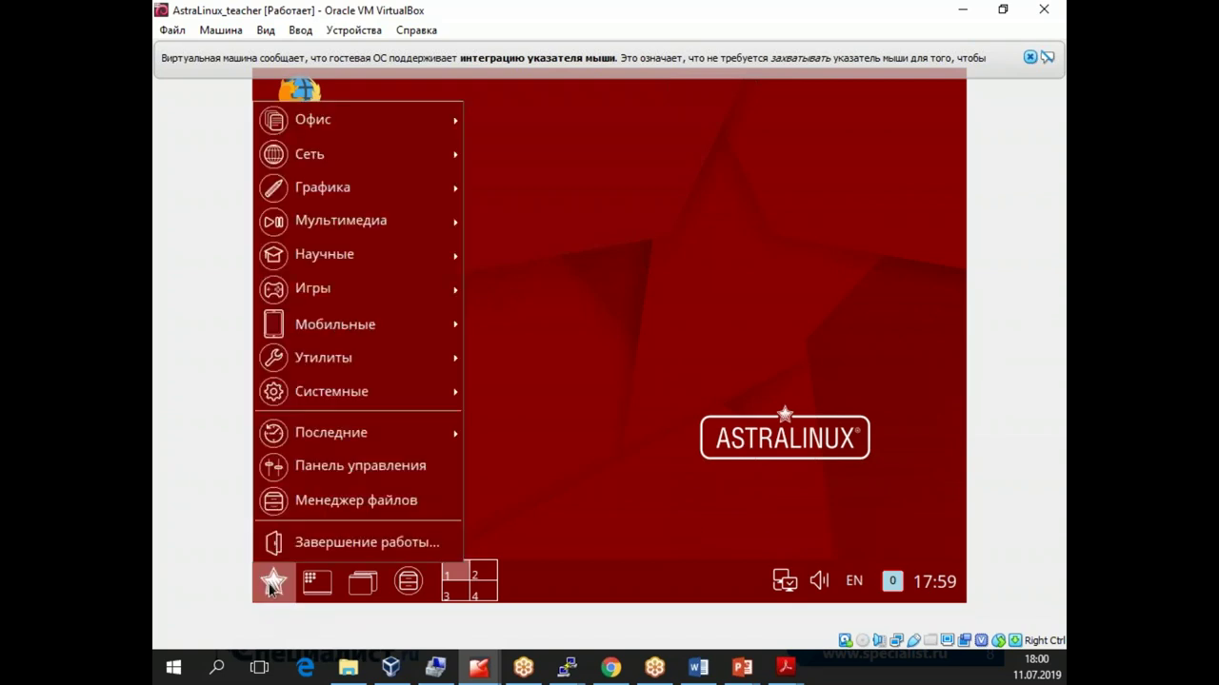
{"action": "left_click", "coordinate": [339, 466]}
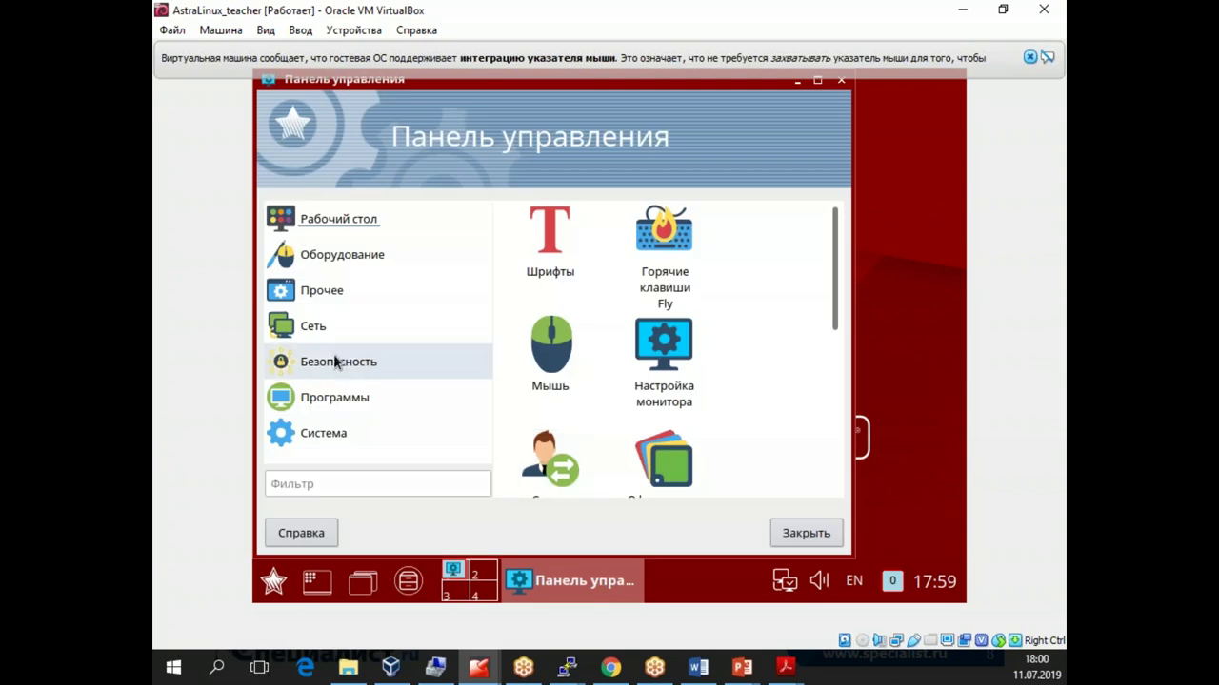
{"action": "left_click", "coordinate": [331, 361]}
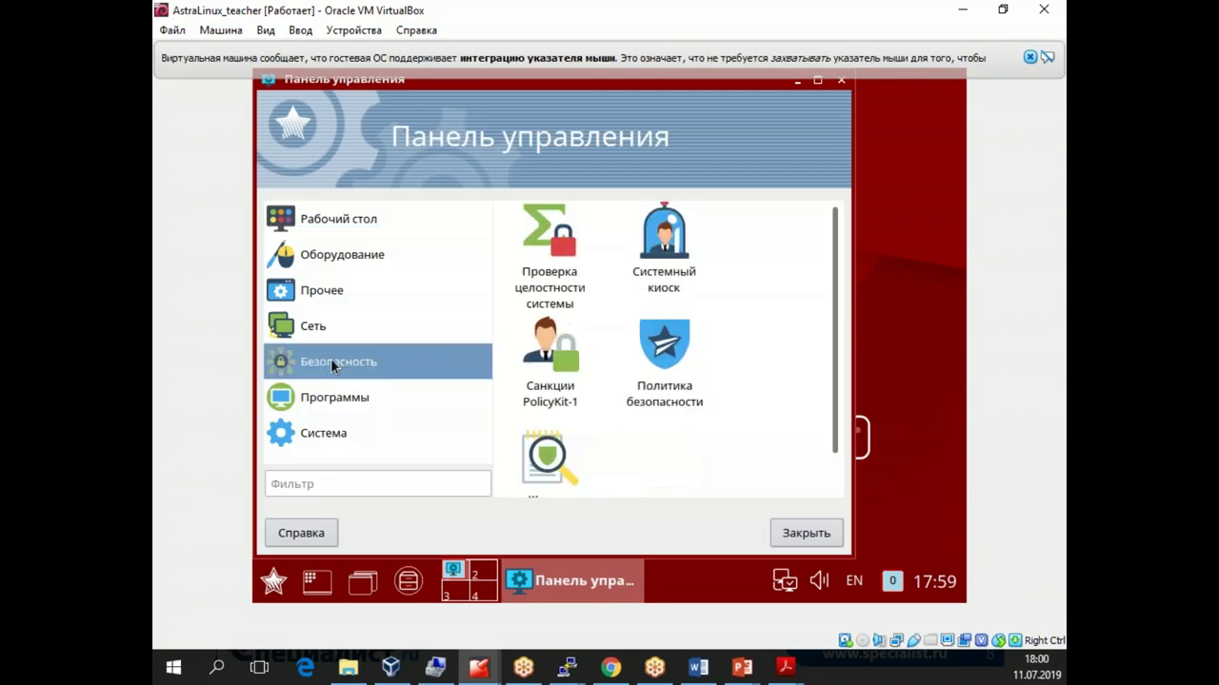
{"action": "left_click", "coordinate": [664, 357]}
{"action": "double_click", "coordinate": [664, 357]}
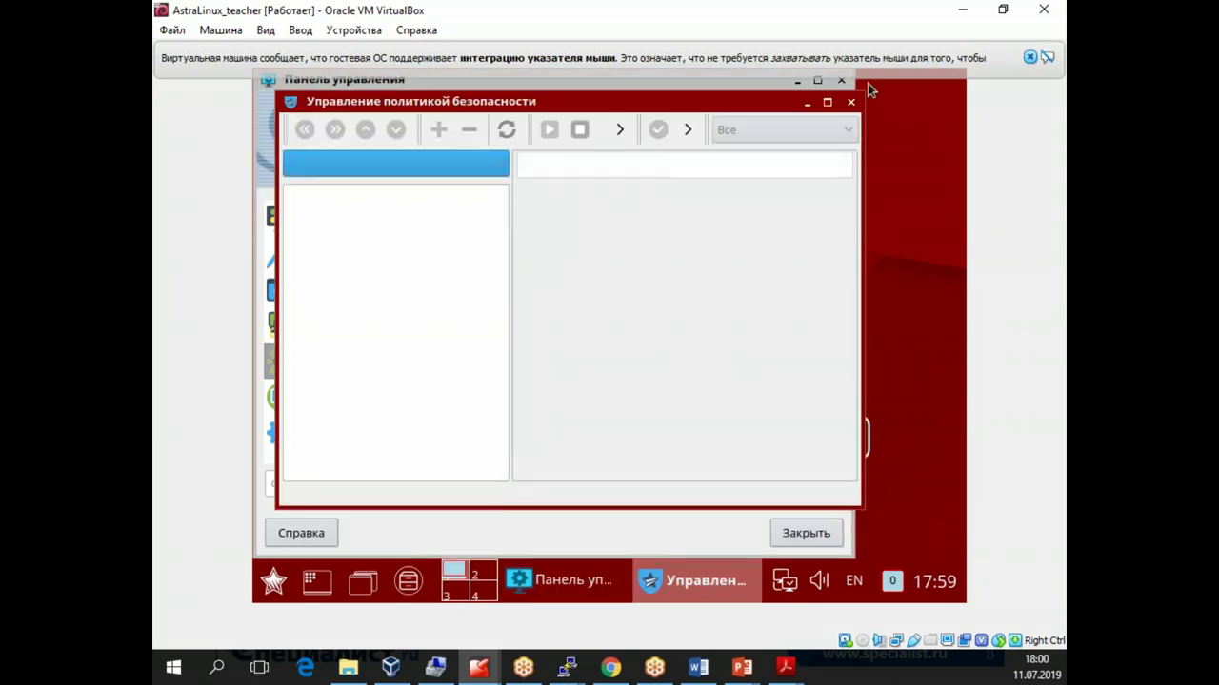
{"action": "left_click", "coordinate": [822, 103]}
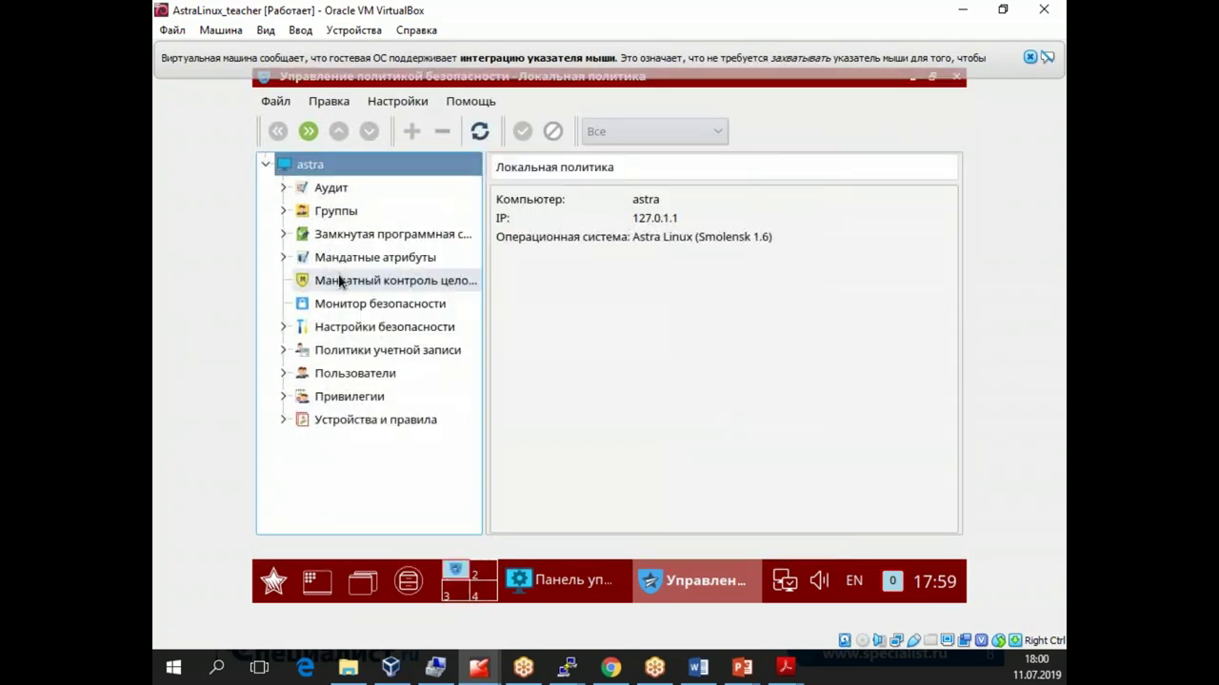
- Examine the categories, integrity levels and confidentiality levels defined under Мандатные атрибуты
{"action": "left_click", "coordinate": [285, 259]}
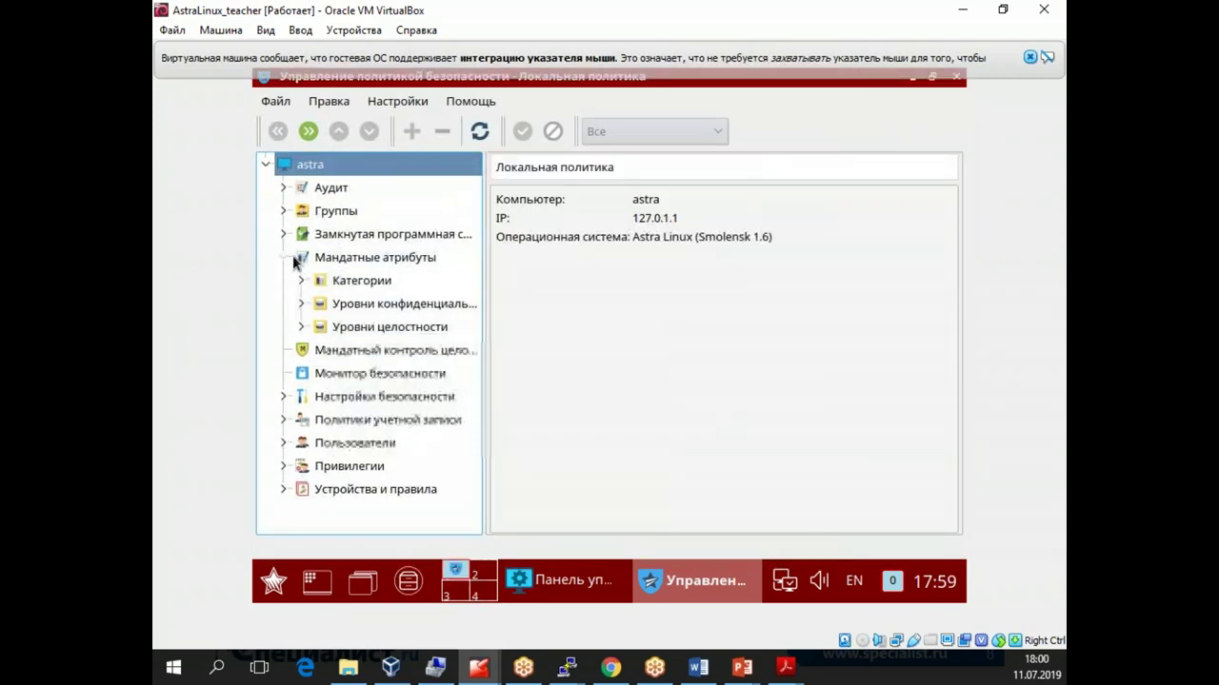
{"action": "left_click", "coordinate": [361, 262]}
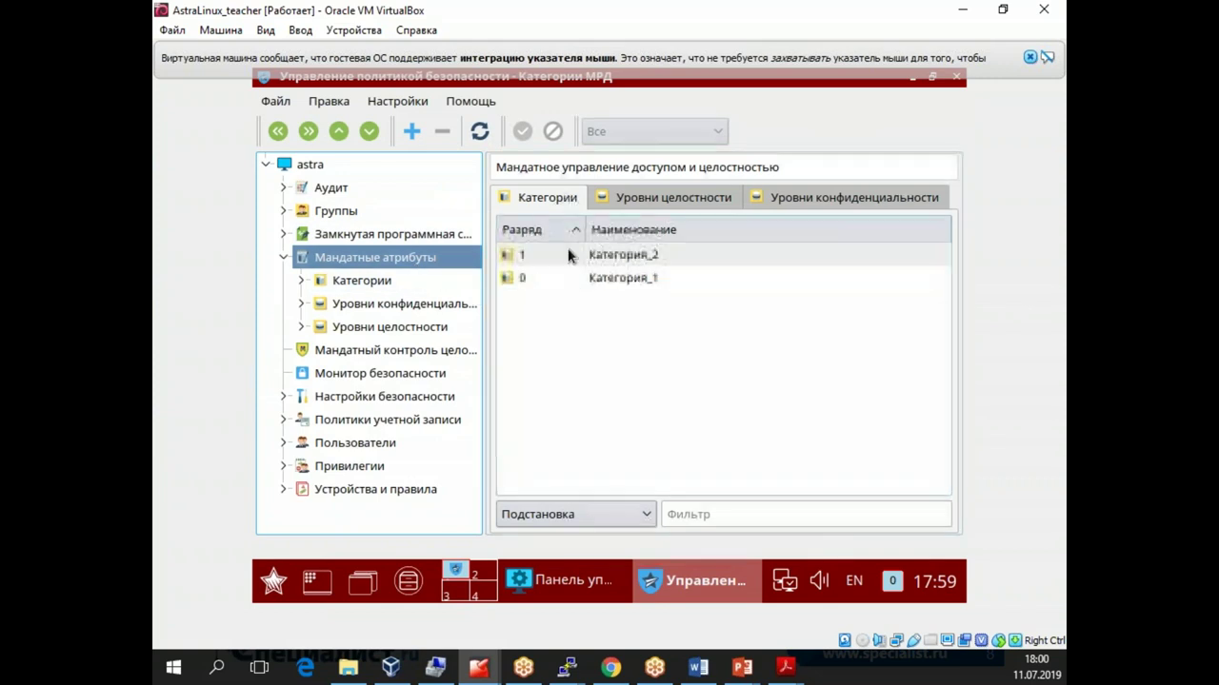
{"action": "left_click", "coordinate": [677, 195]}
{"action": "left_click", "coordinate": [832, 197]}
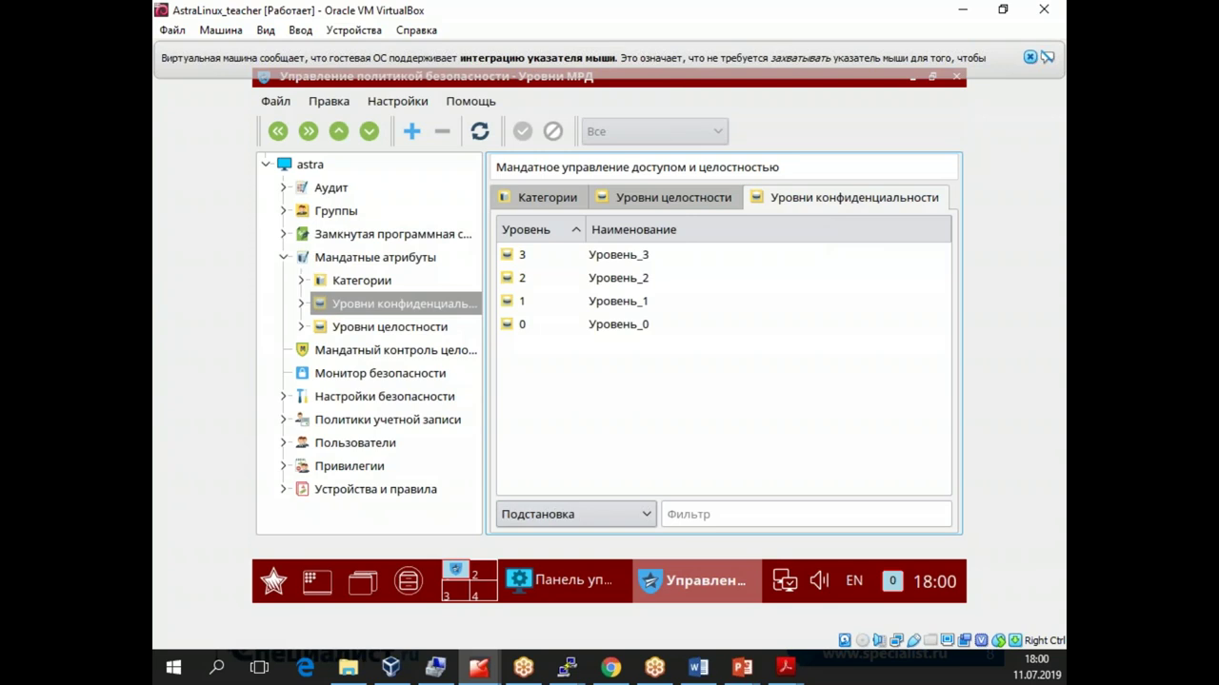
{"action": "left_click", "coordinate": [549, 200]}
{"action": "mouse_move", "coordinate": [535, 249]}
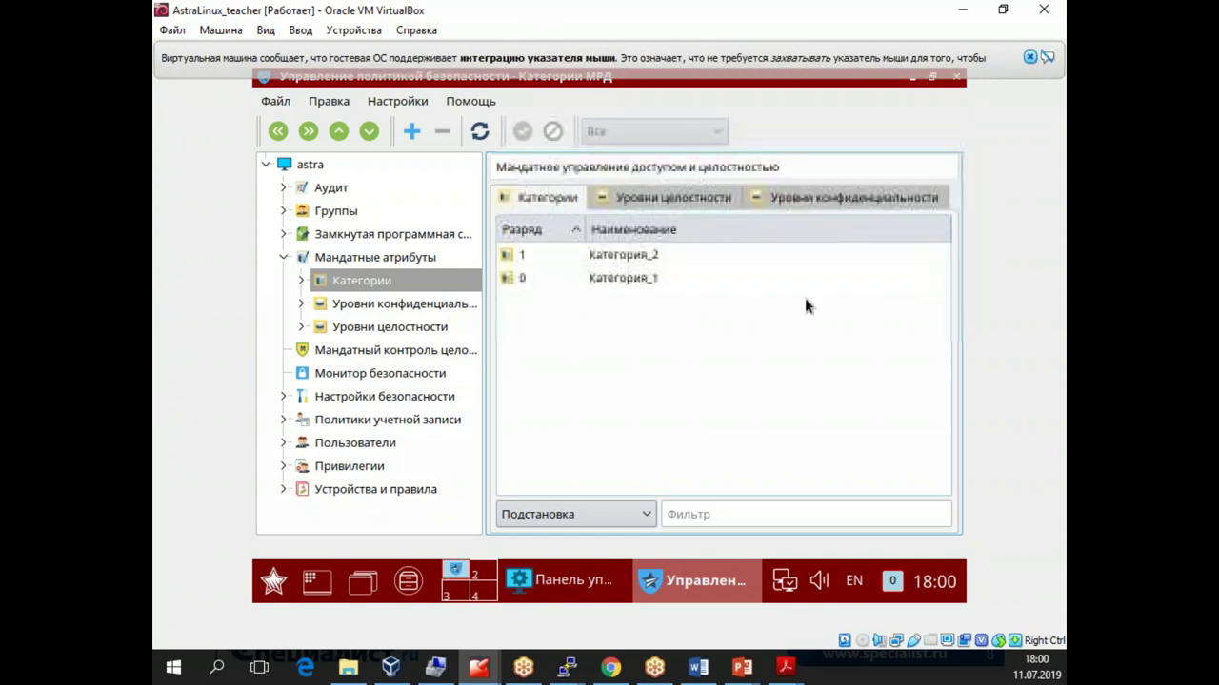
{"action": "left_click", "coordinate": [637, 201]}
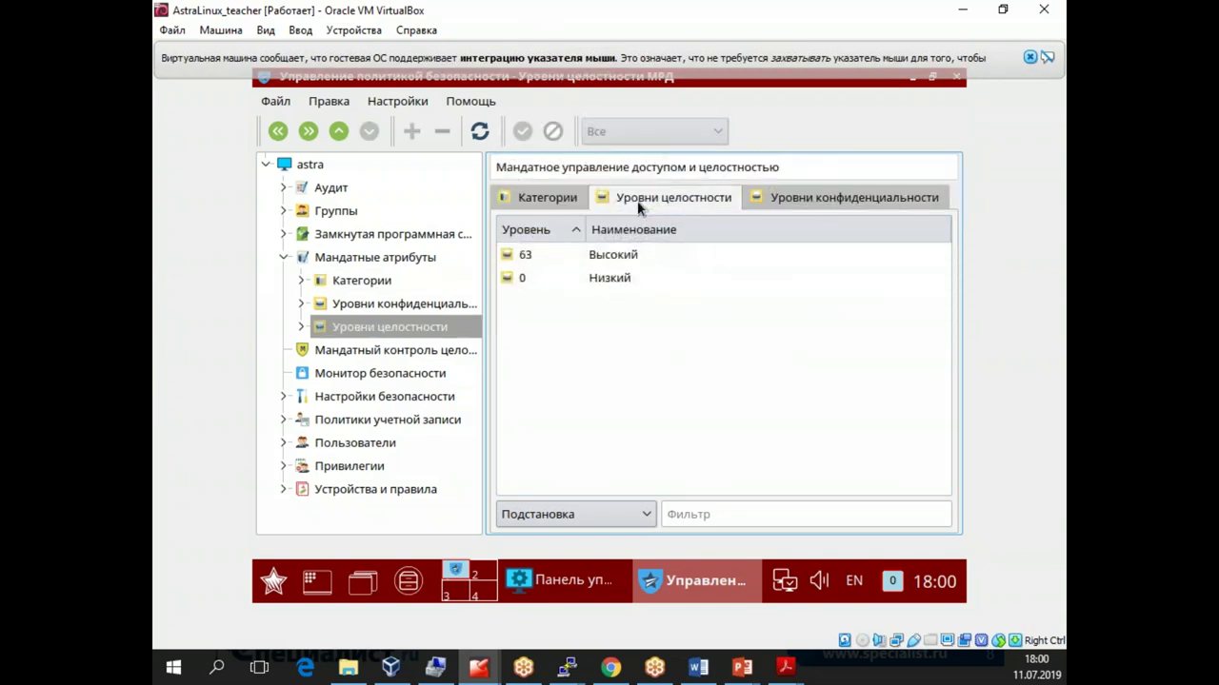
{"action": "left_click", "coordinate": [836, 200]}
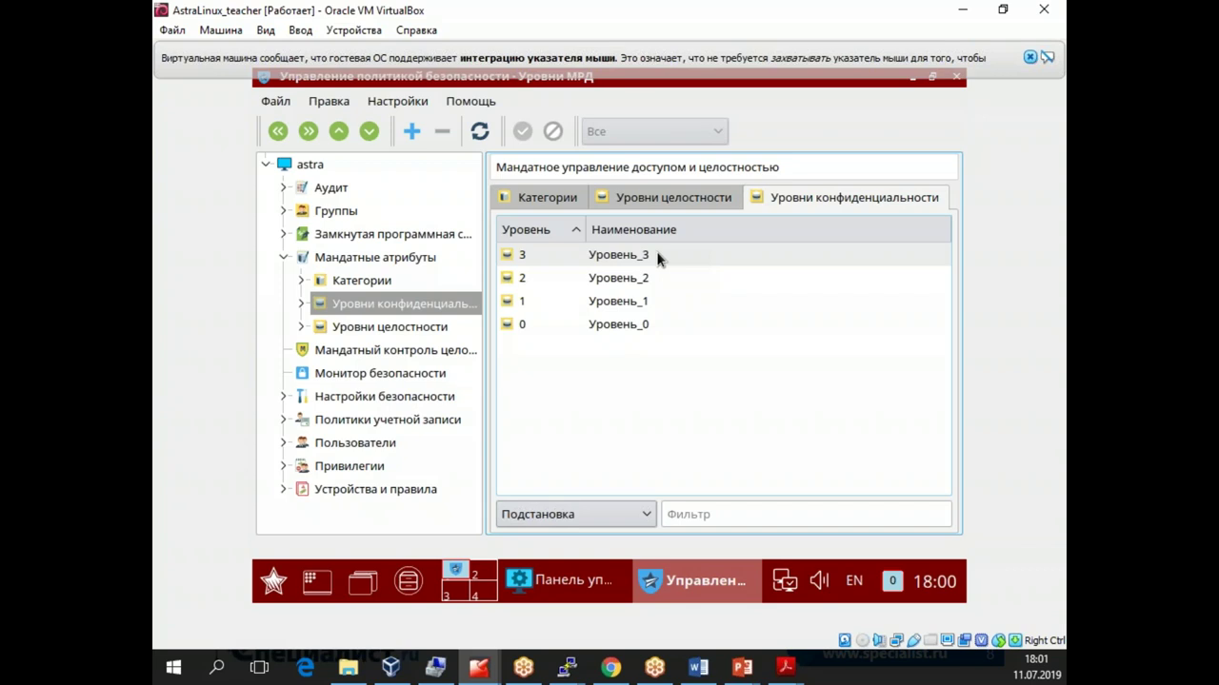
{"action": "left_click", "coordinate": [650, 197]}
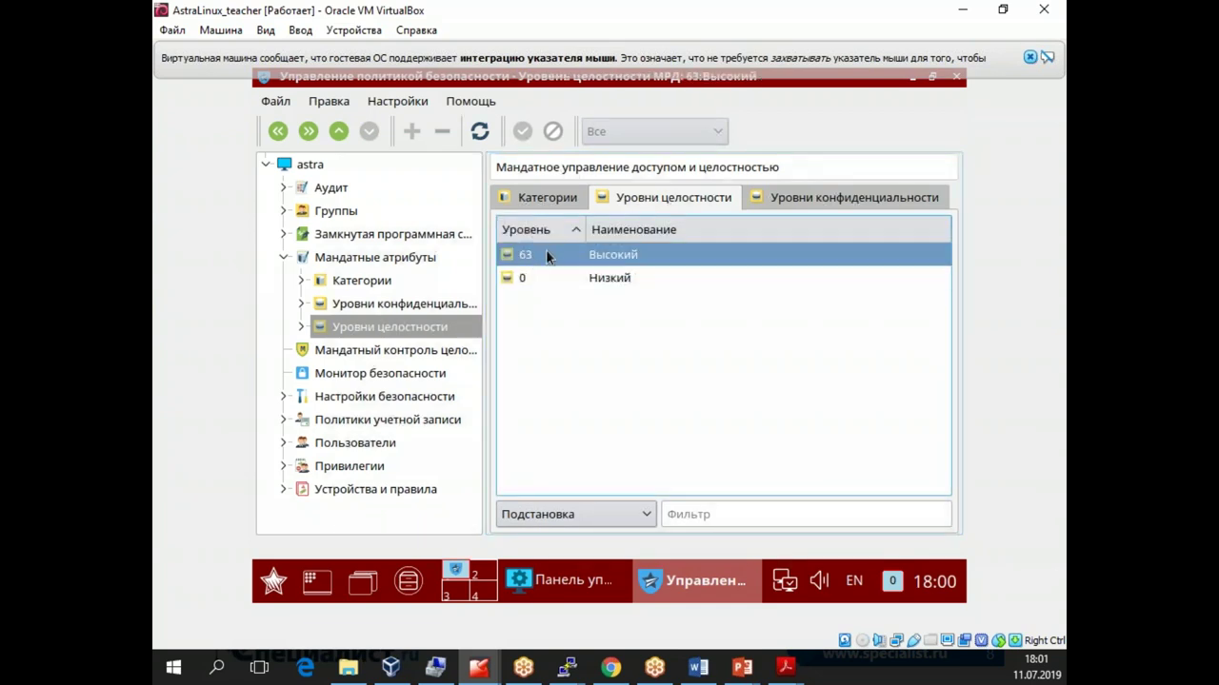
{"action": "left_click", "coordinate": [618, 279]}
{"action": "key", "text": "alt+Tab"}
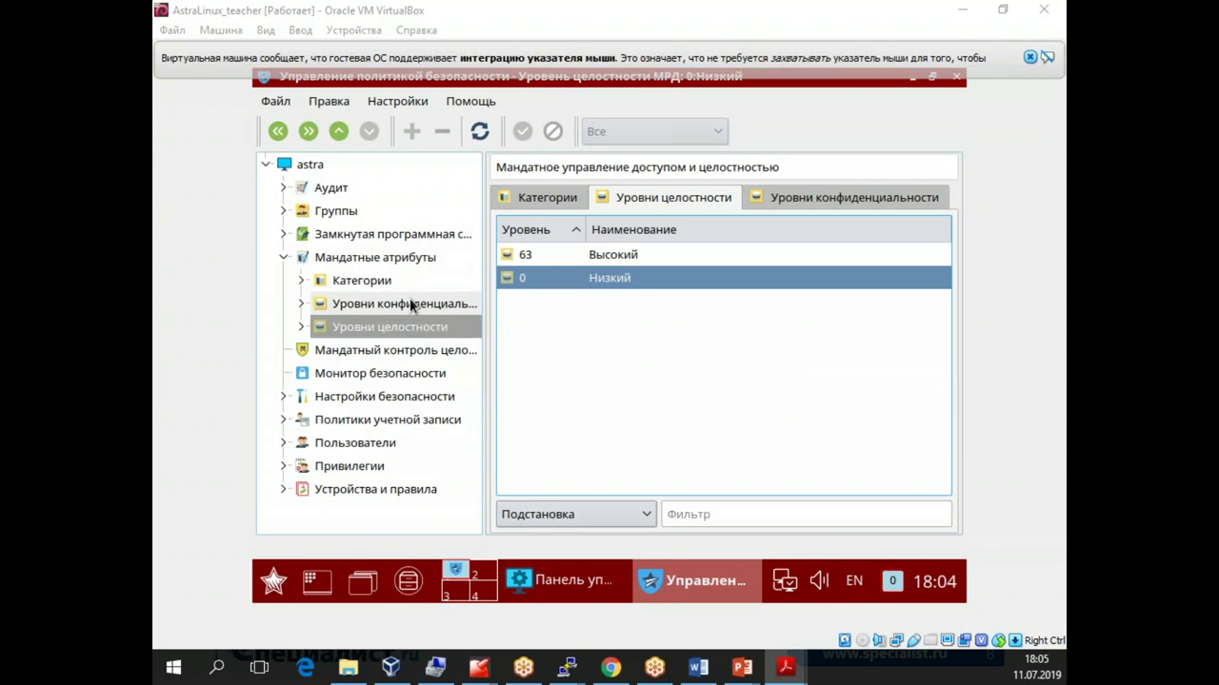
- Apply the 63 - Высокий integrity level to the file system in the mandatory integrity control settings
{"action": "left_click", "coordinate": [386, 351]}
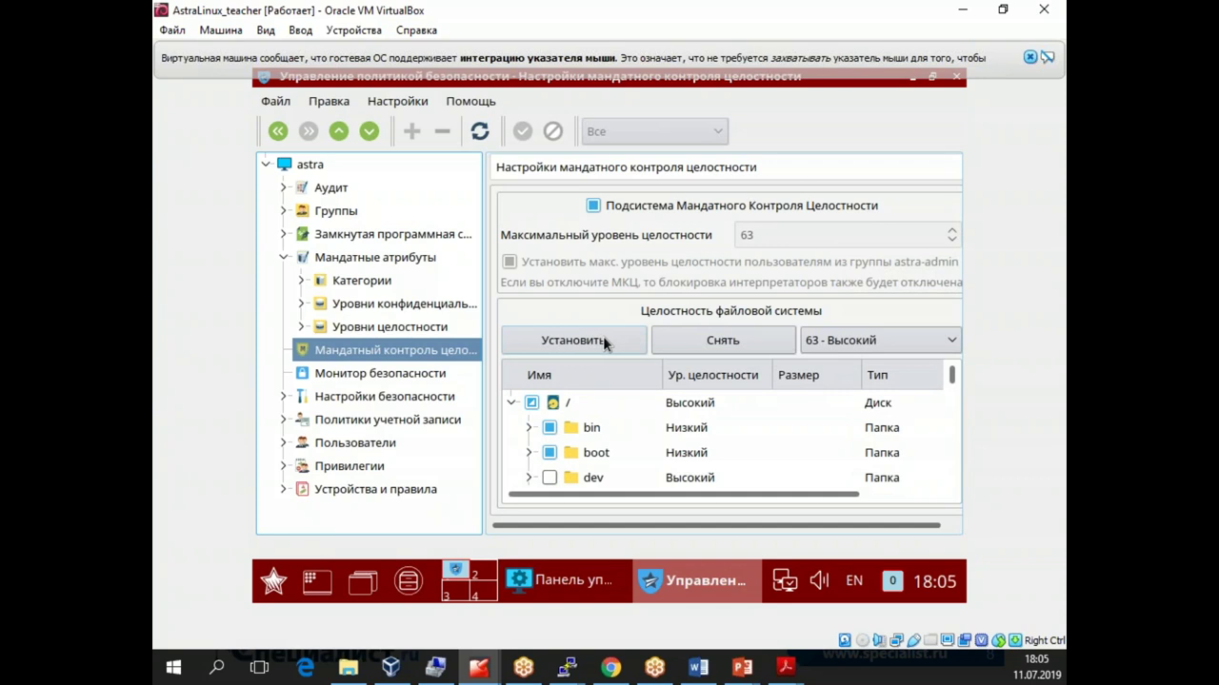
{"action": "left_click", "coordinate": [600, 343]}
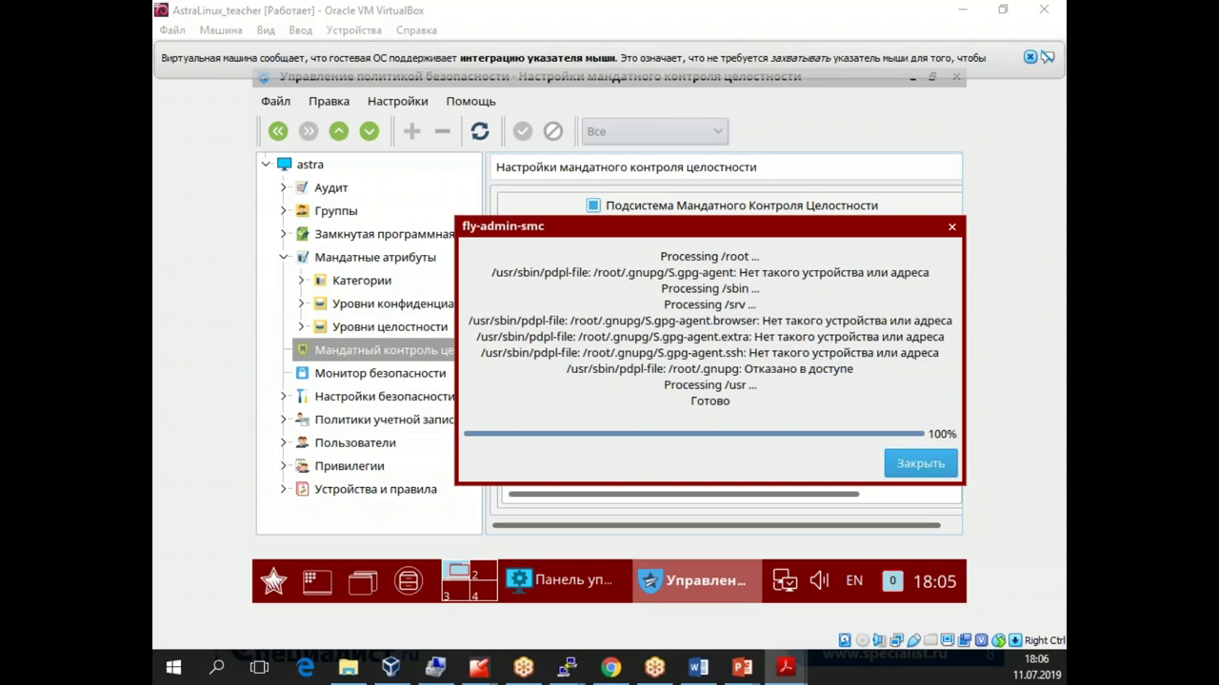
{"action": "left_click", "coordinate": [910, 463]}
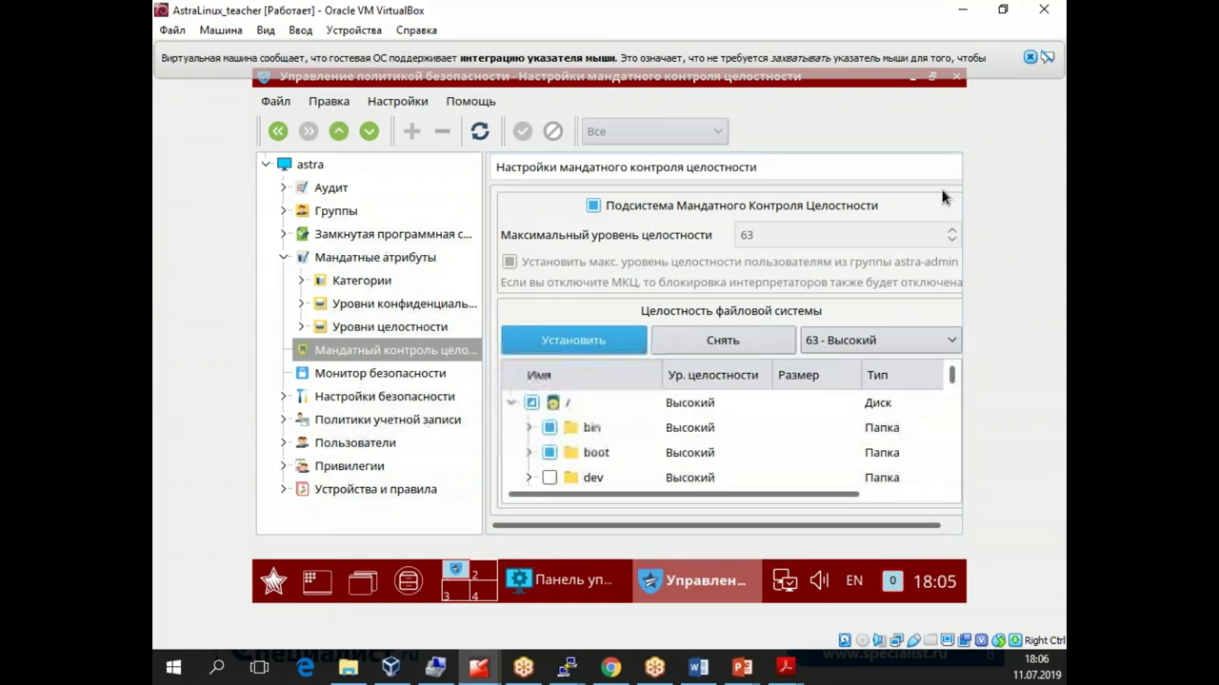
- Close the security policy manager and log out of the session, confirming the exit despite running programs
{"action": "left_click", "coordinate": [955, 76]}
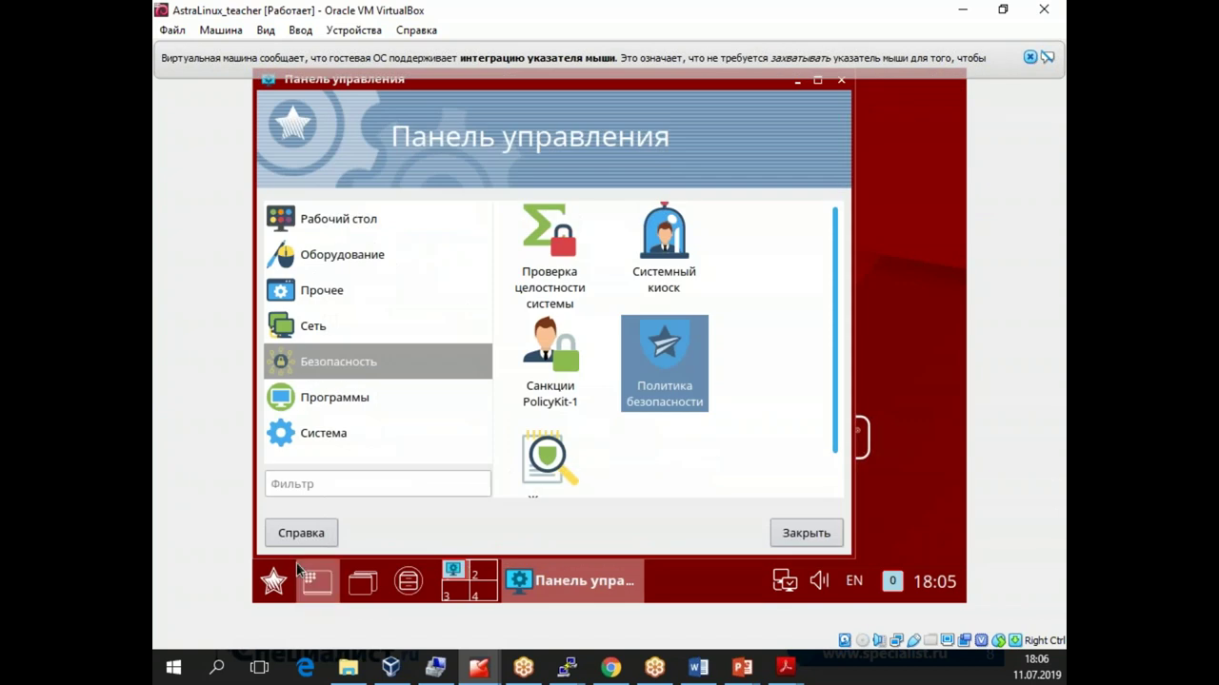
{"action": "left_click", "coordinate": [278, 578]}
{"action": "left_click", "coordinate": [429, 544]}
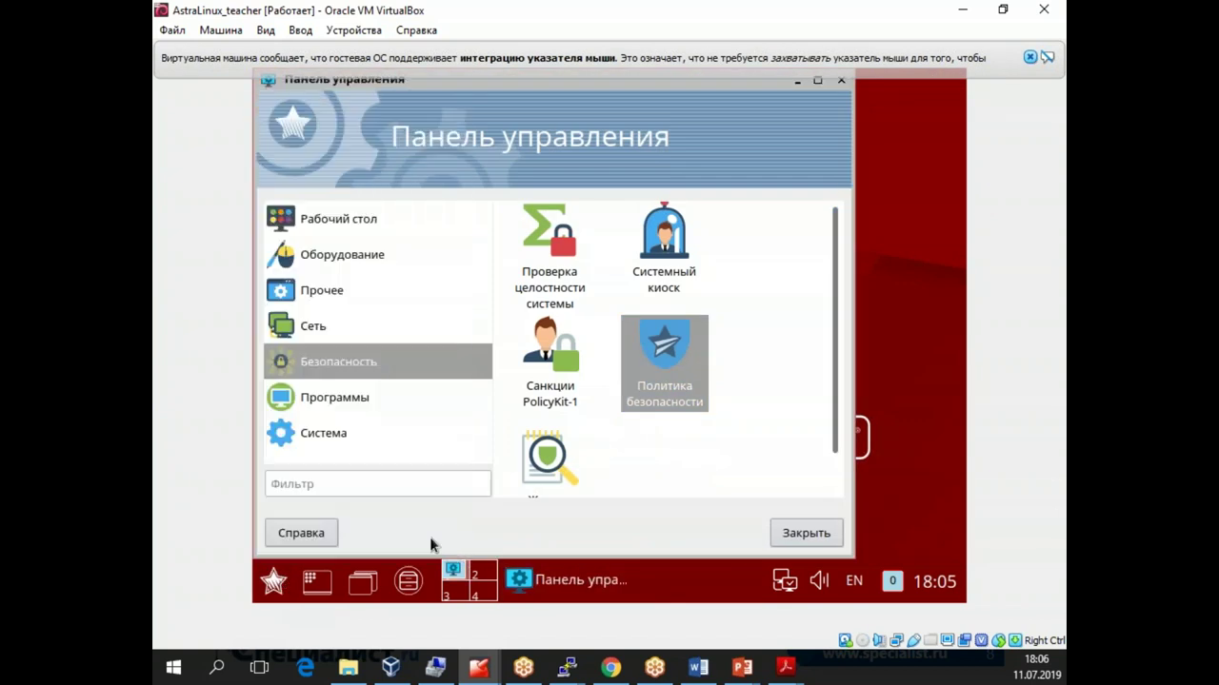
{"action": "left_click", "coordinate": [725, 217]}
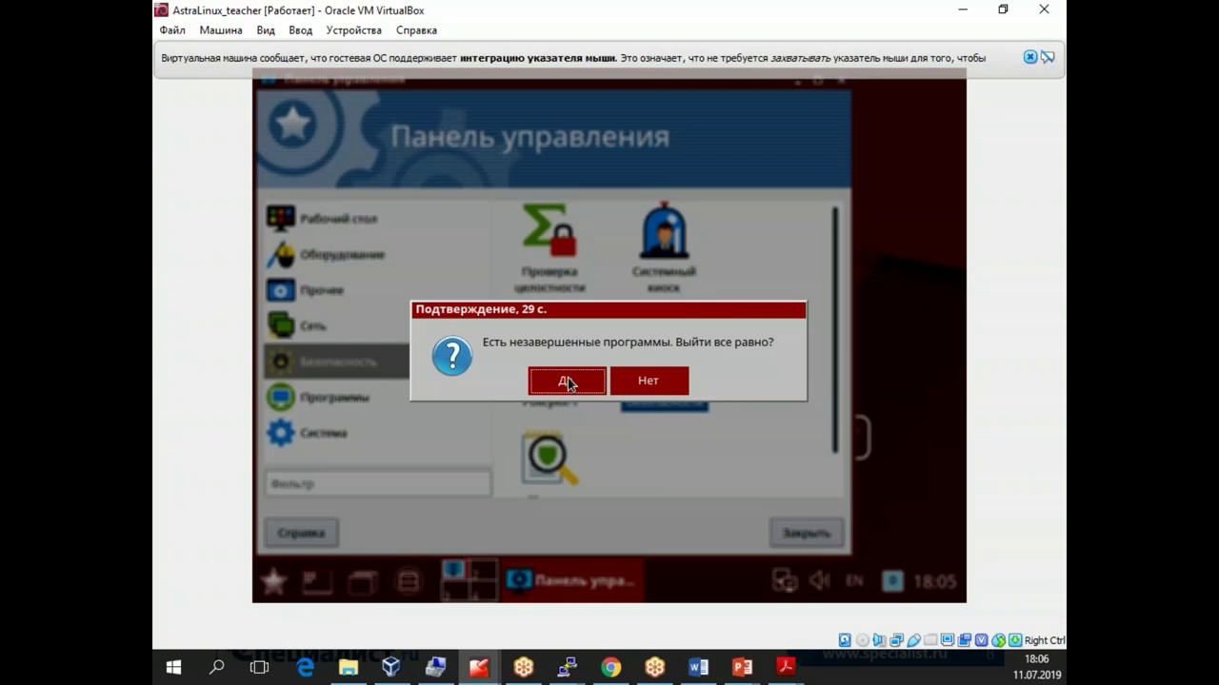
{"action": "left_click", "coordinate": [567, 382]}
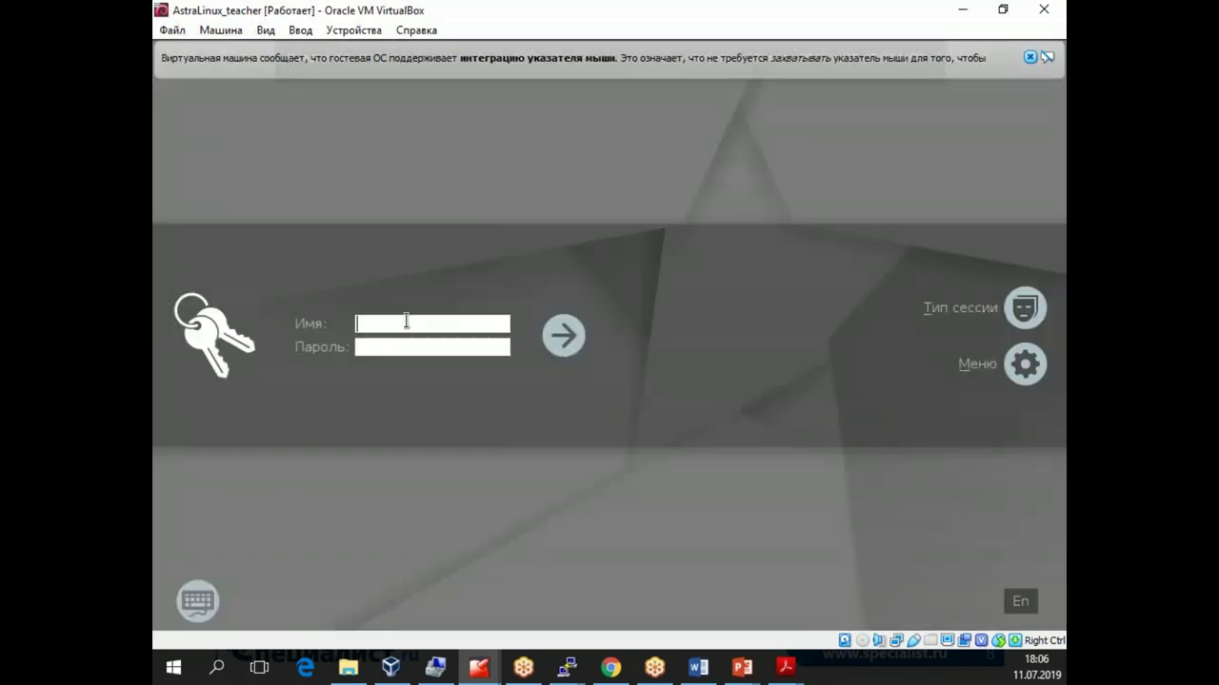
- Log in as student with the account password, choosing the Низкий integrity level for the session
{"action": "type", "text": "student"}
{"action": "key", "text": "Tab"}
{"action": "type", "text": "********"}
{"action": "left_click", "coordinate": [561, 336]}
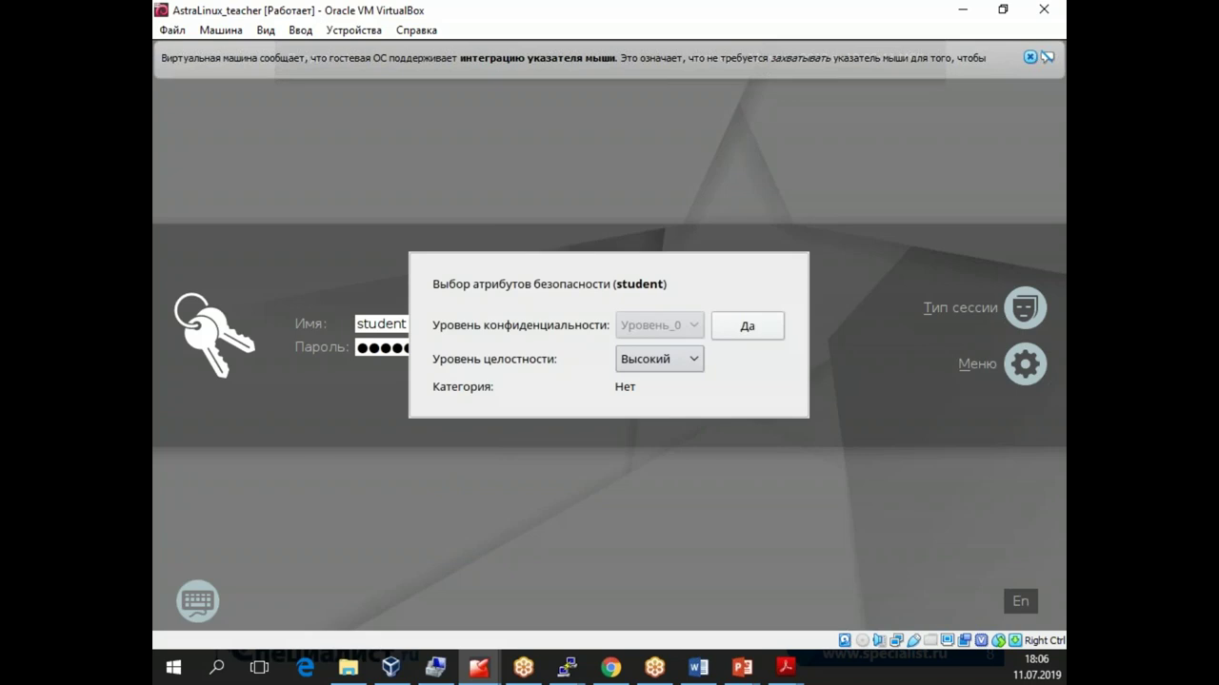
{"action": "left_click", "coordinate": [644, 361]}
{"action": "left_click", "coordinate": [643, 388]}
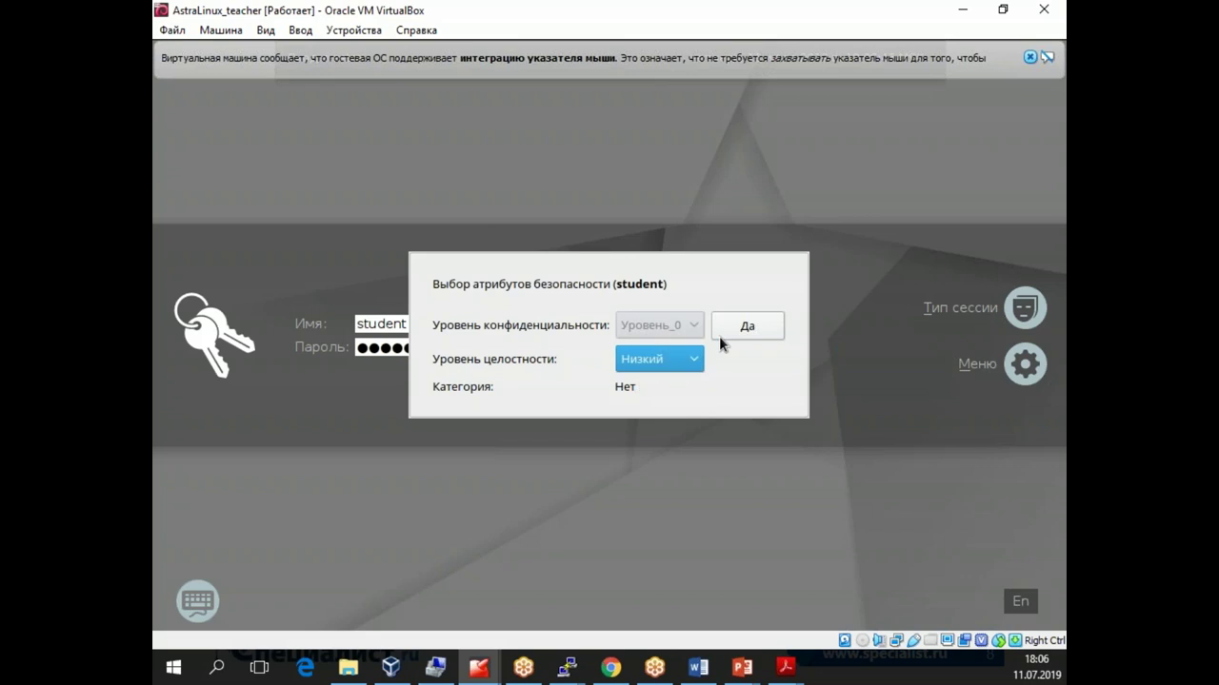
{"action": "left_click", "coordinate": [772, 327]}
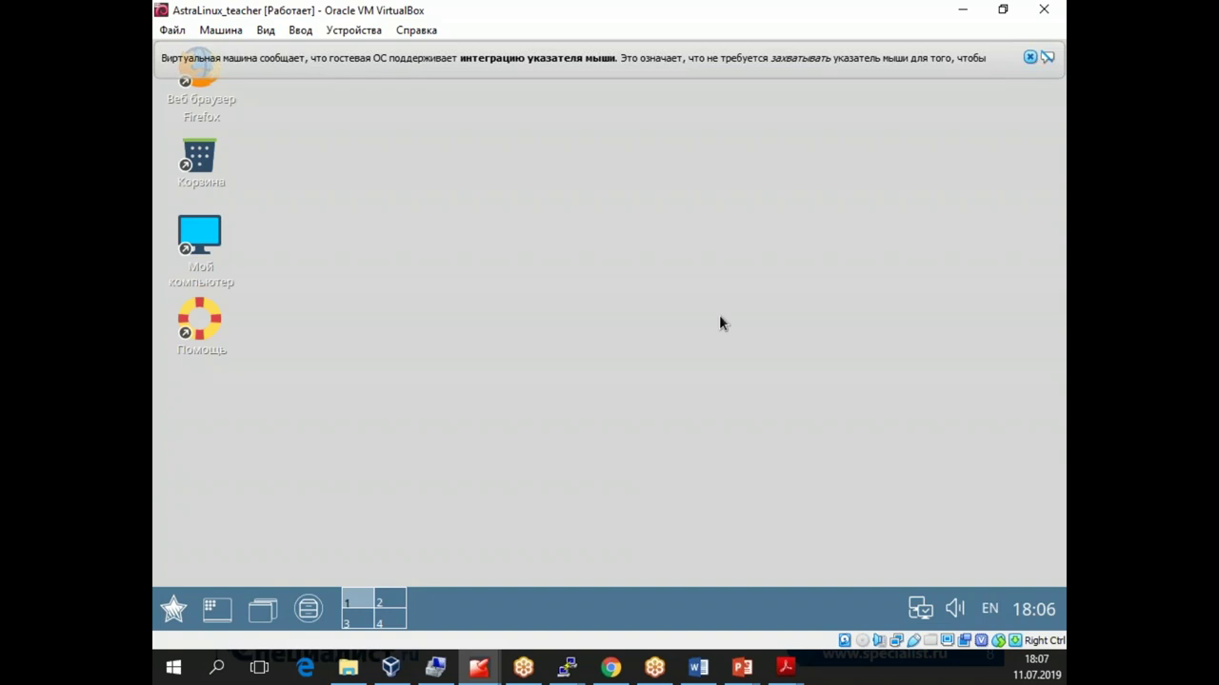
- Open Политика безопасности from the control panel's Безопасность section and acknowledge the integrity level warning
{"action": "left_click", "coordinate": [174, 609]}
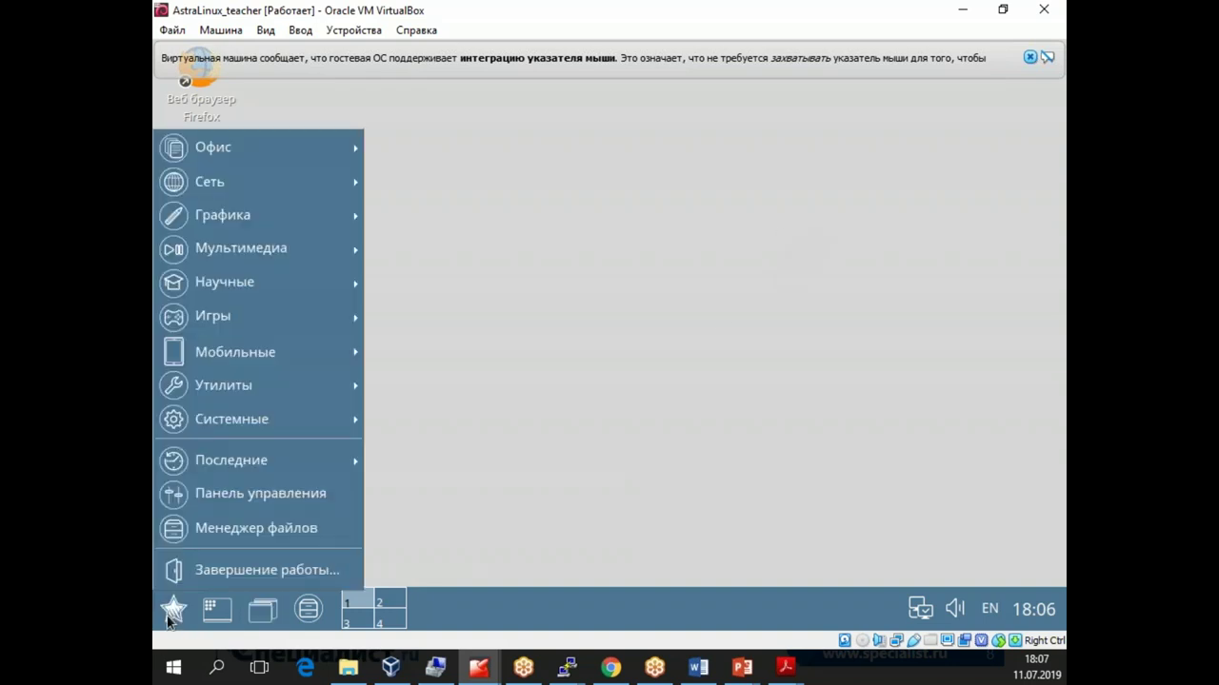
{"action": "left_click", "coordinate": [261, 494]}
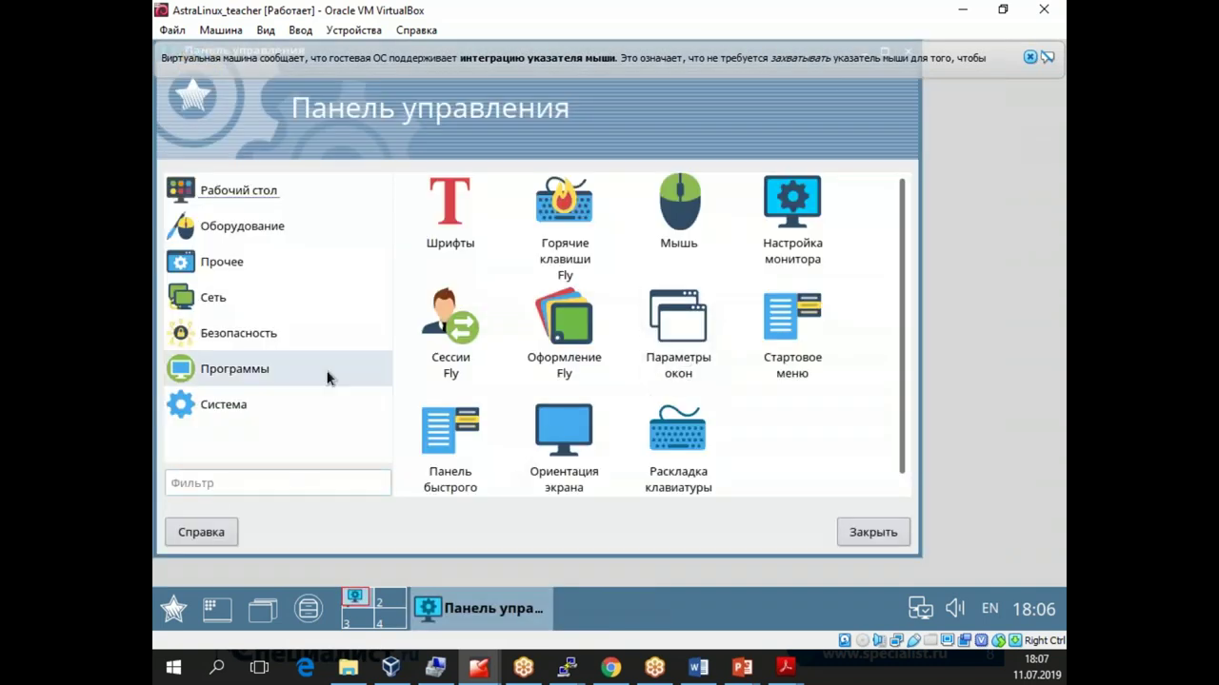
{"action": "left_click", "coordinate": [238, 333]}
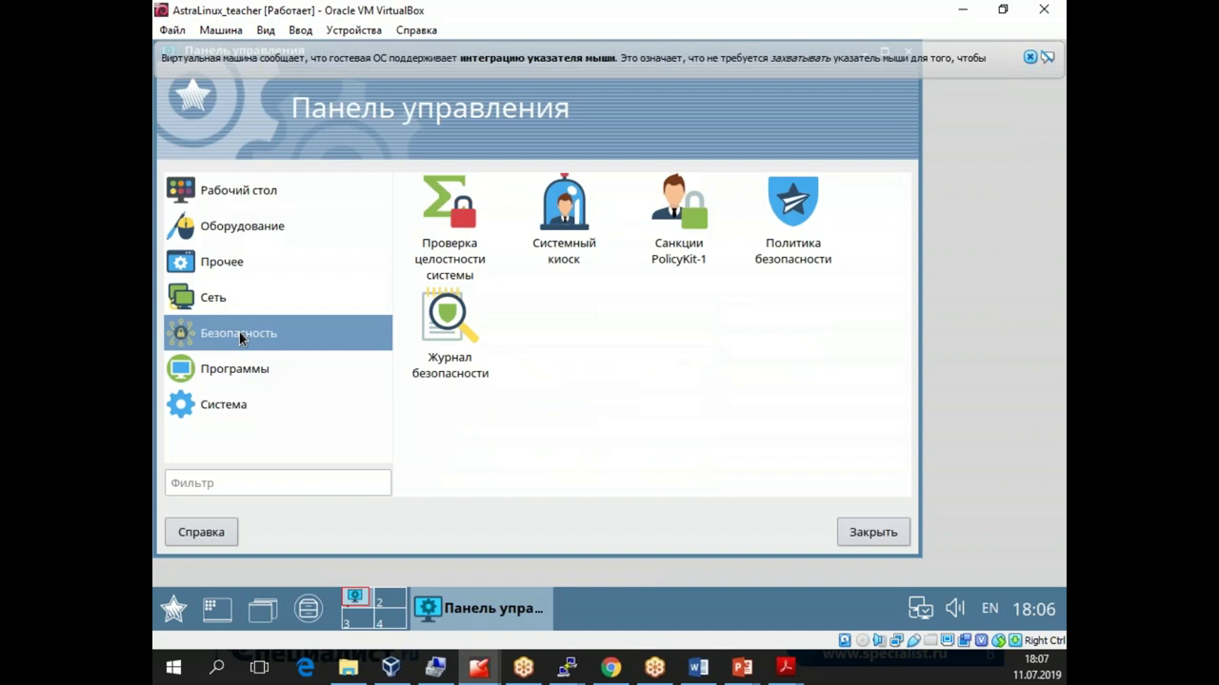
{"action": "left_click", "coordinate": [785, 211]}
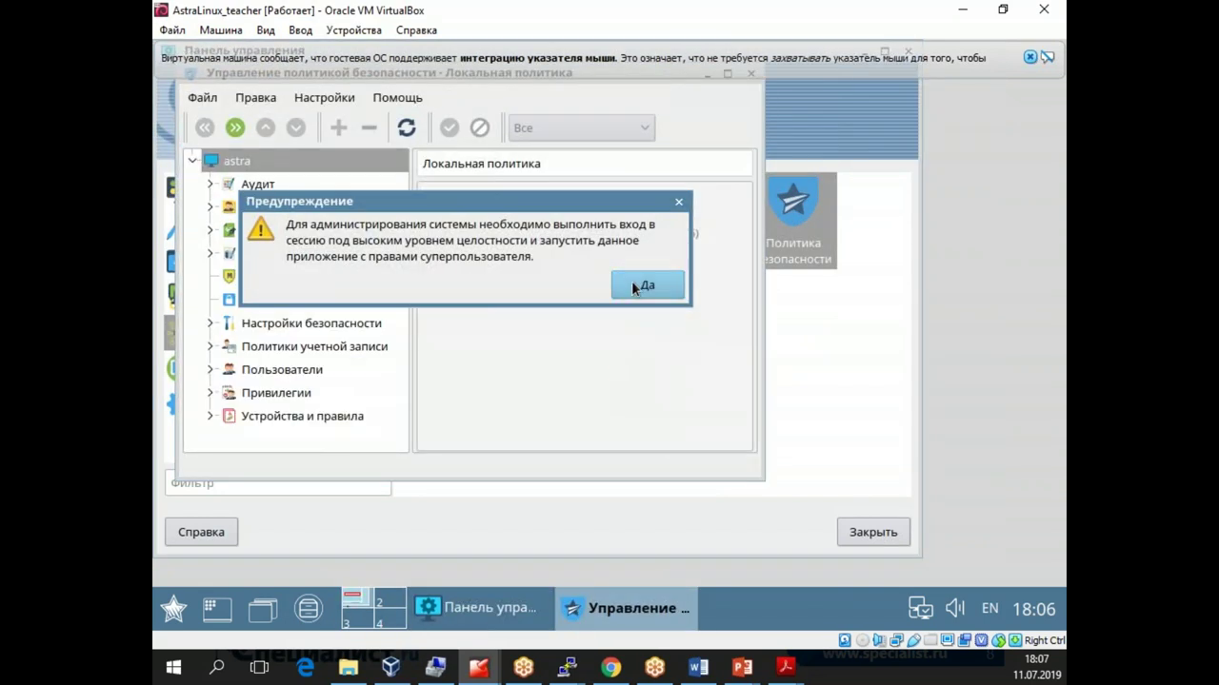
{"action": "left_click", "coordinate": [647, 287]}
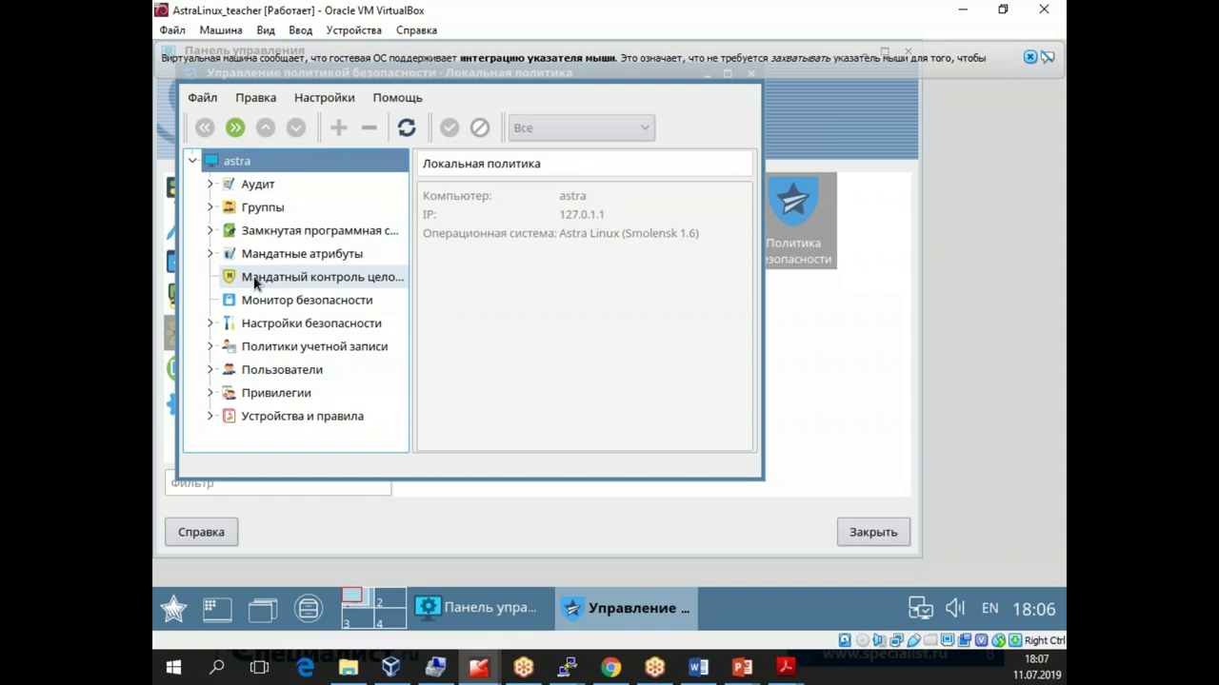
- Examine the Мандатные атрибуты in a maximized window, including the actions offered for confidentiality level Уровень_3
{"action": "left_click", "coordinate": [221, 255]}
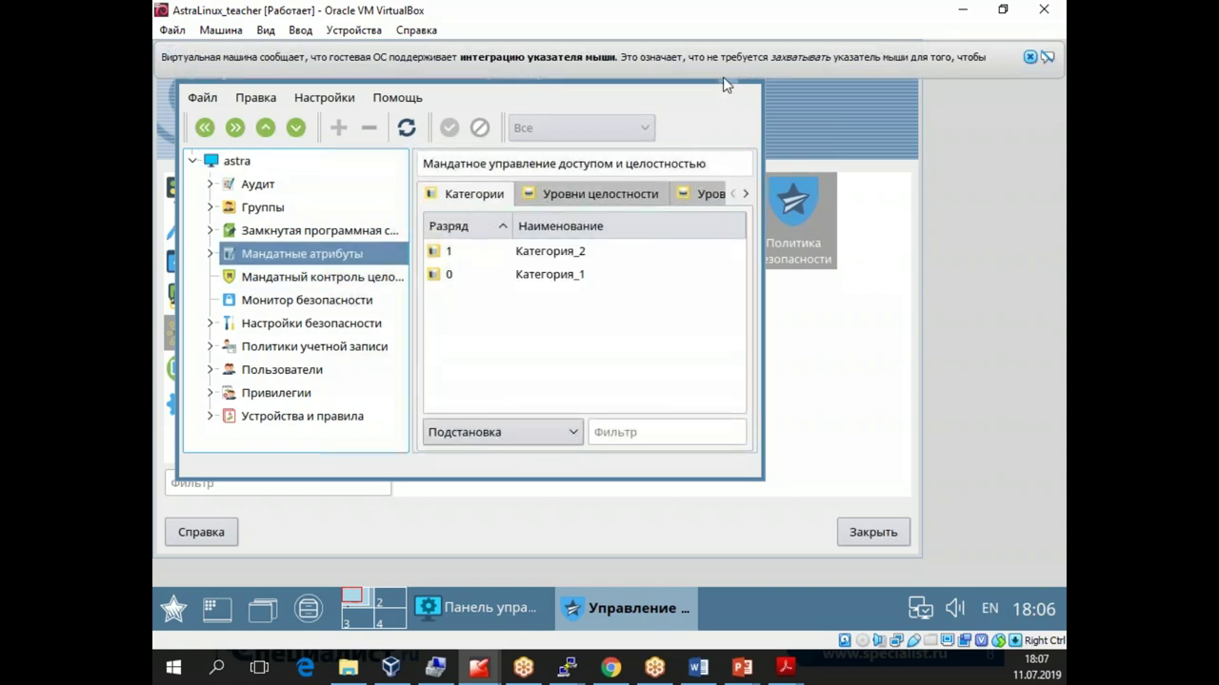
{"action": "left_click", "coordinate": [1031, 51]}
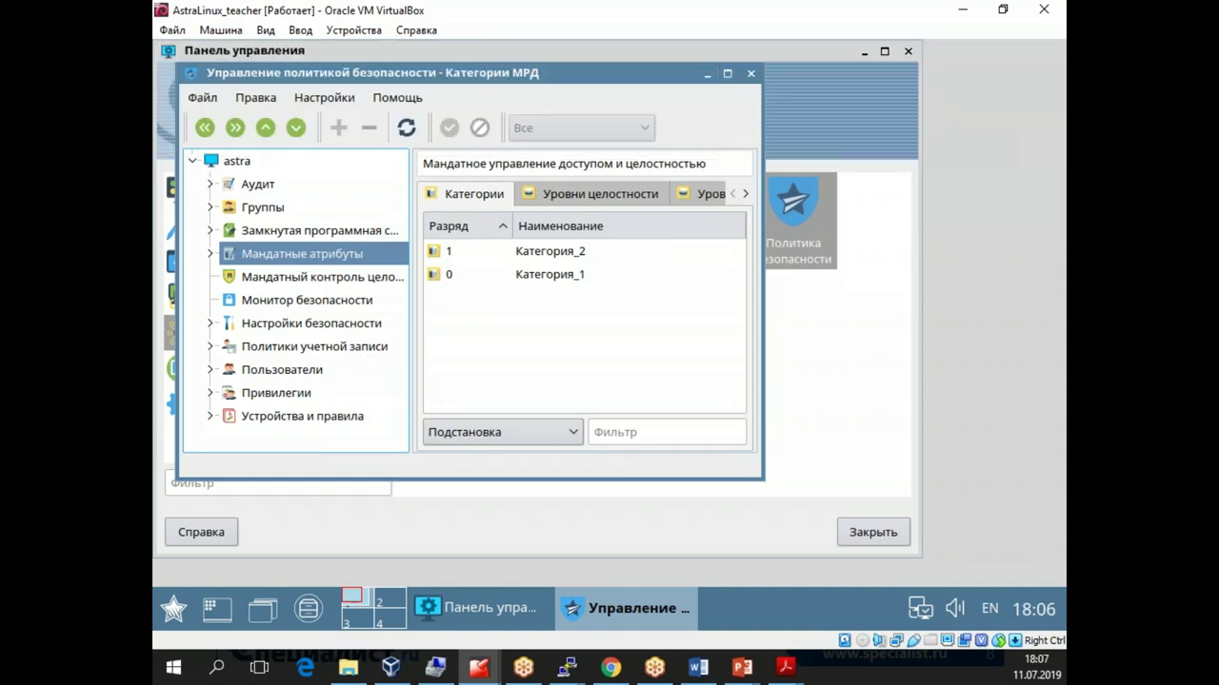
{"action": "left_click", "coordinate": [728, 75]}
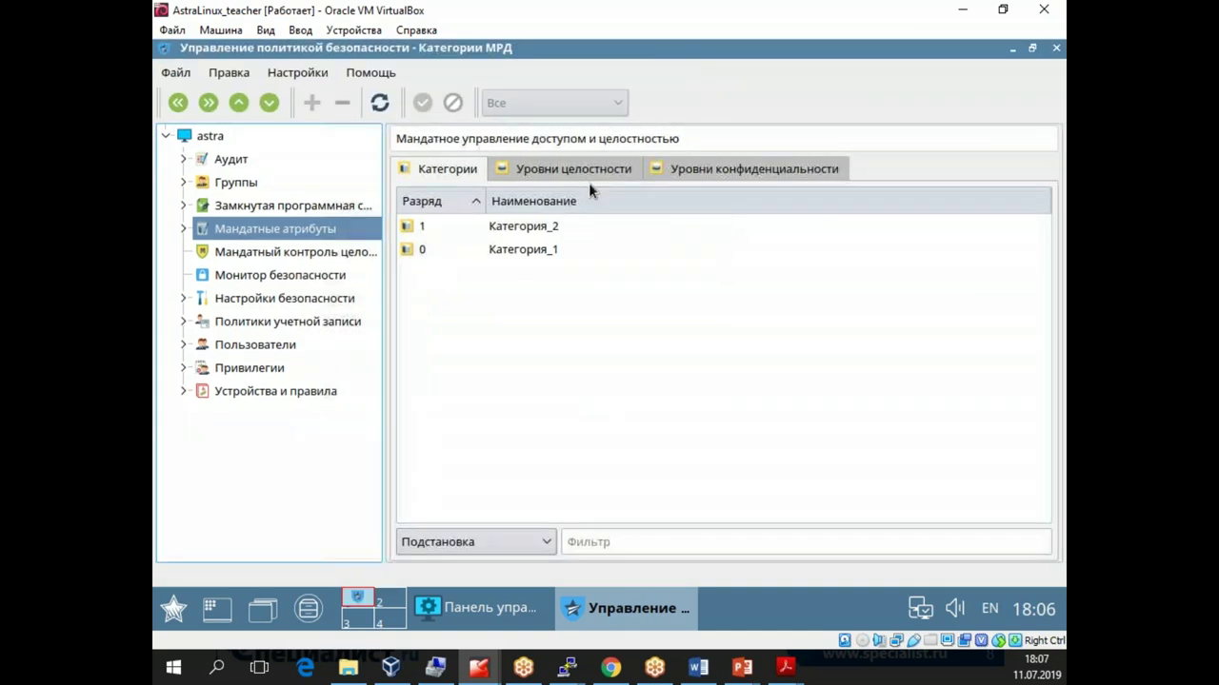
{"action": "left_click", "coordinate": [589, 169]}
{"action": "left_click", "coordinate": [678, 168]}
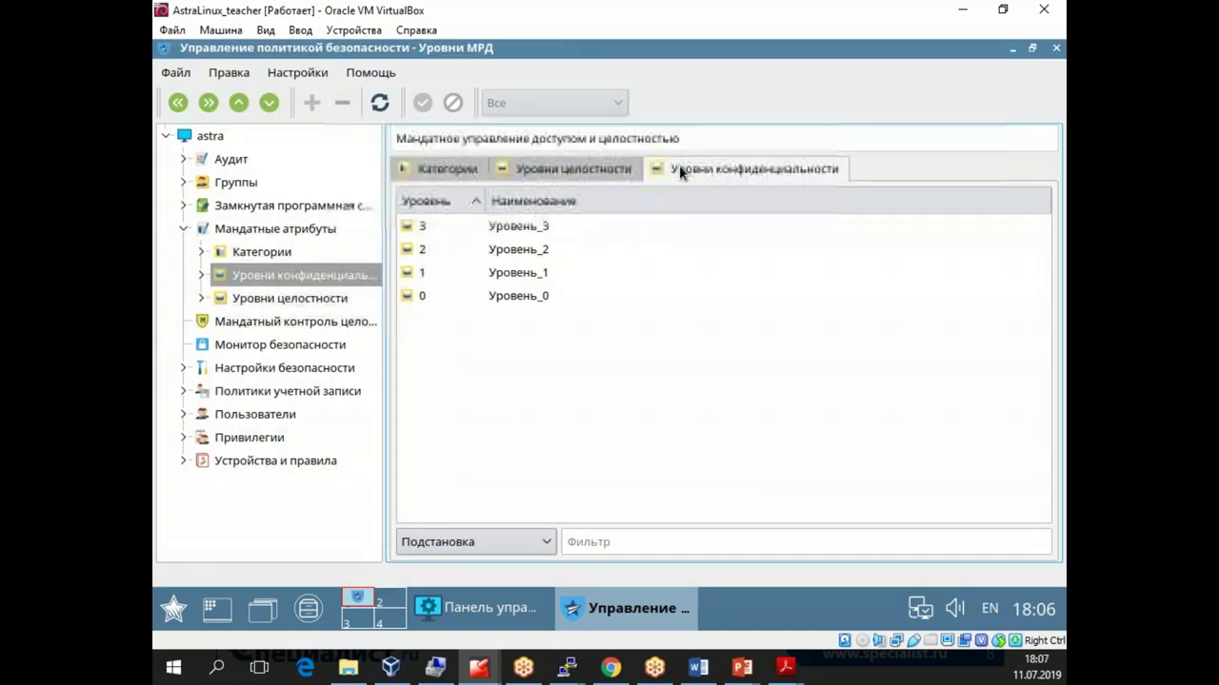
{"action": "right_click", "coordinate": [517, 229]}
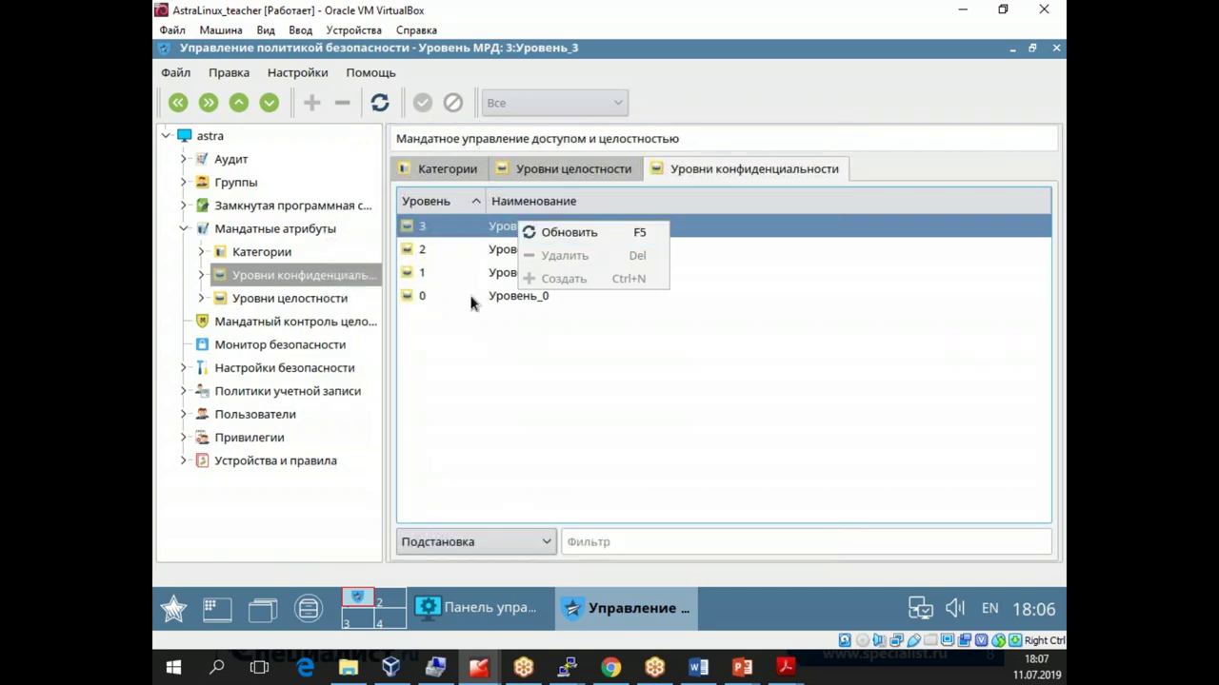
{"action": "left_click", "coordinate": [433, 308]}
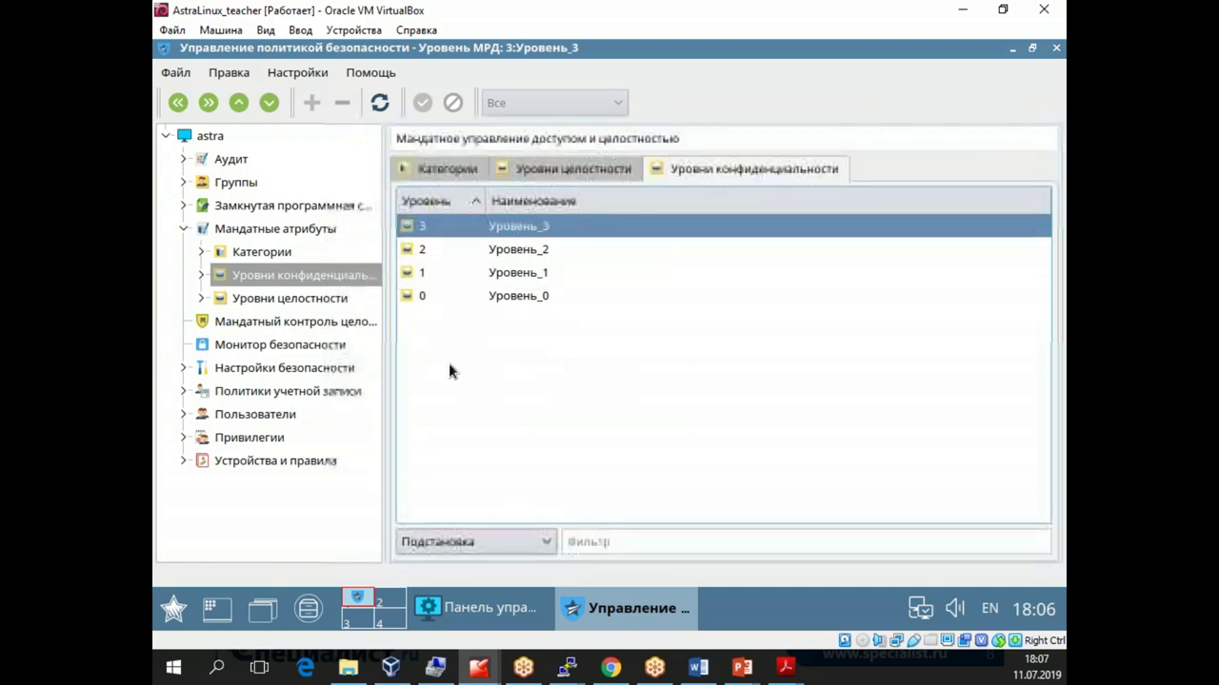
- Close the security policy manager and the control panel, and log out of the low-integrity session
{"action": "left_click", "coordinate": [1055, 48]}
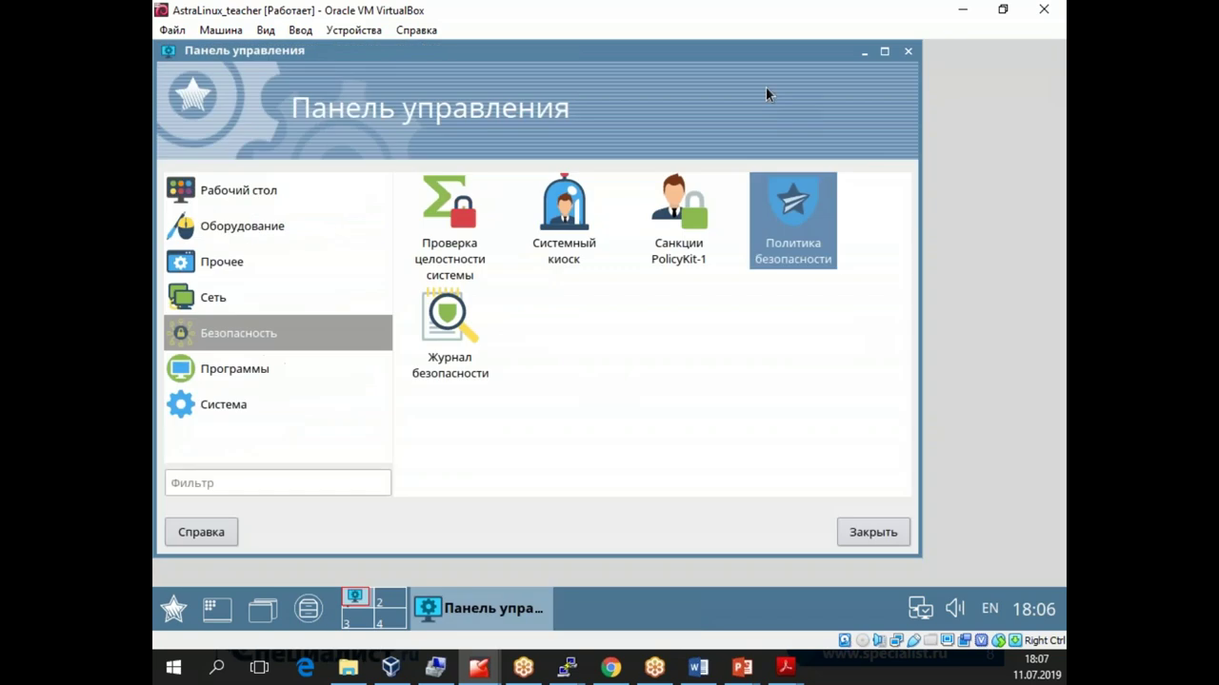
{"action": "left_click", "coordinate": [907, 53]}
{"action": "left_click", "coordinate": [173, 609]}
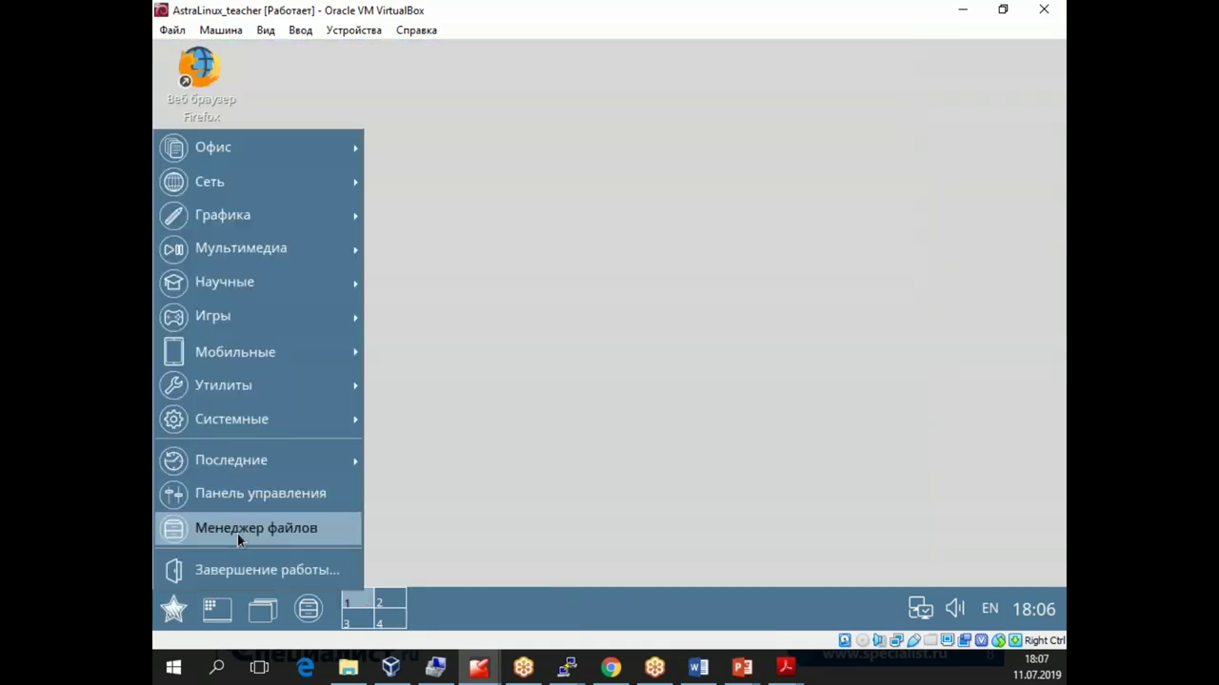
{"action": "left_click", "coordinate": [224, 566]}
{"action": "left_click", "coordinate": [688, 198]}
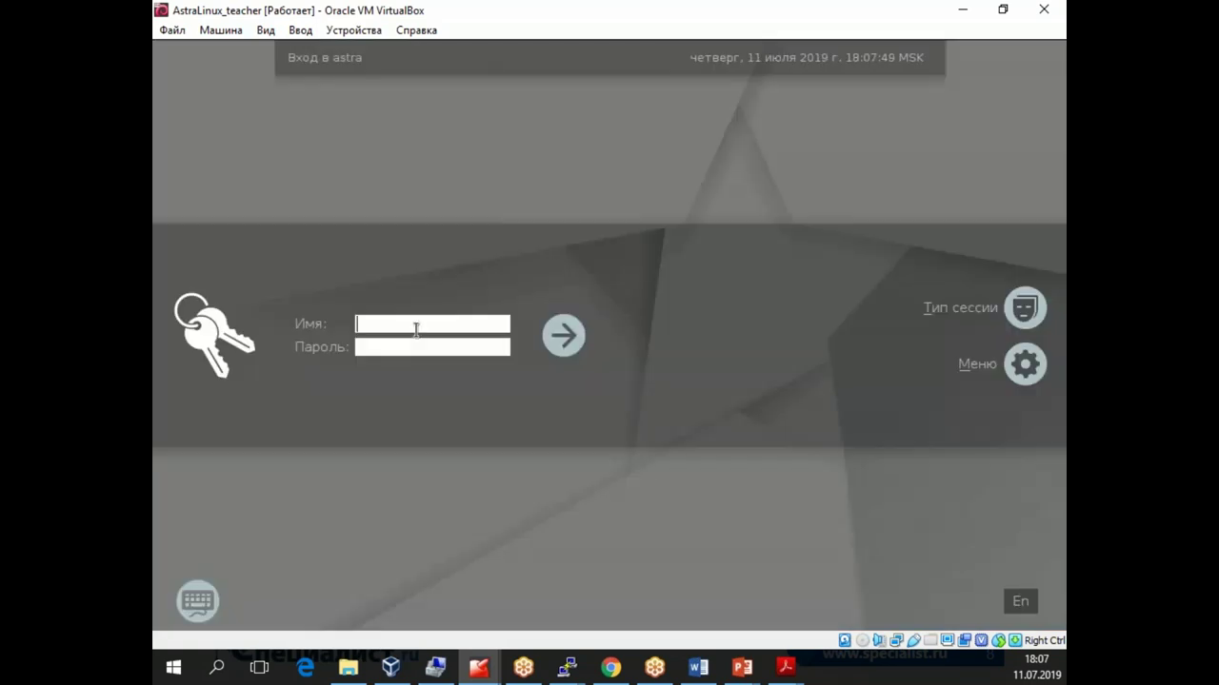
- Log in as student with the account password, accepting the Высокий integrity level for the session
{"action": "left_click", "coordinate": [416, 330]}
{"action": "type", "text": "*********"}
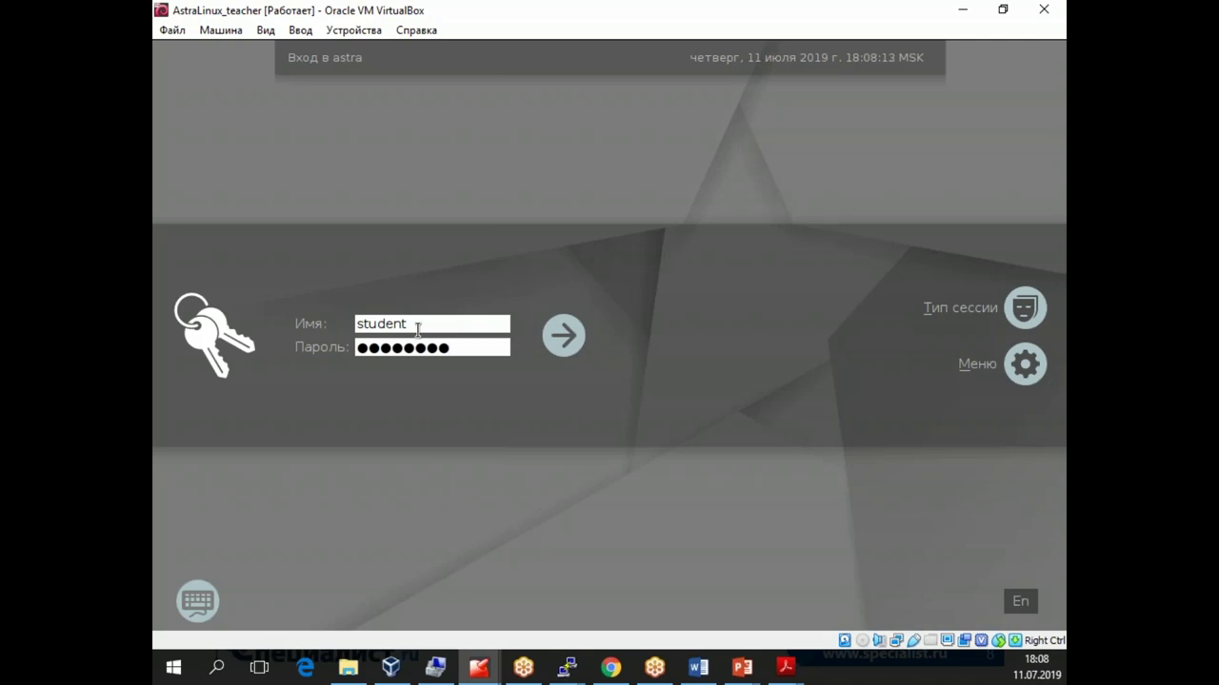
{"action": "key", "text": "Return"}
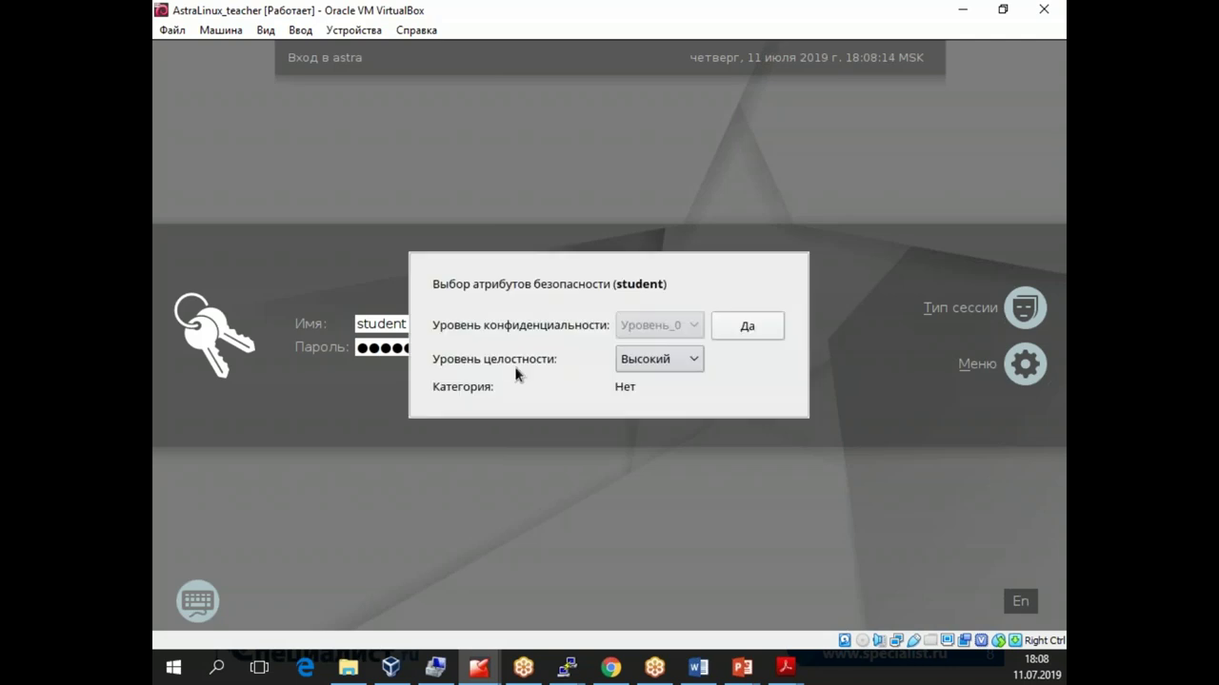
{"action": "left_click", "coordinate": [731, 330]}
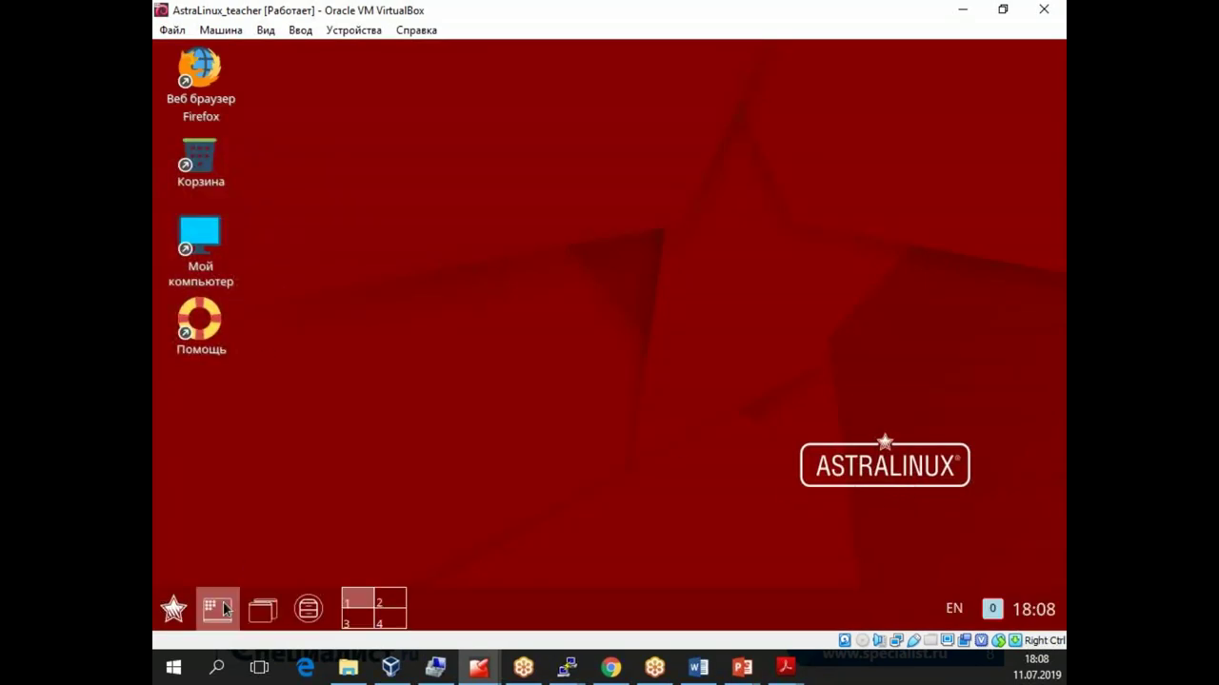
- Open Политика безопасности from the Безопасность section of the control panel in the high-integrity session
{"action": "left_click", "coordinate": [174, 608]}
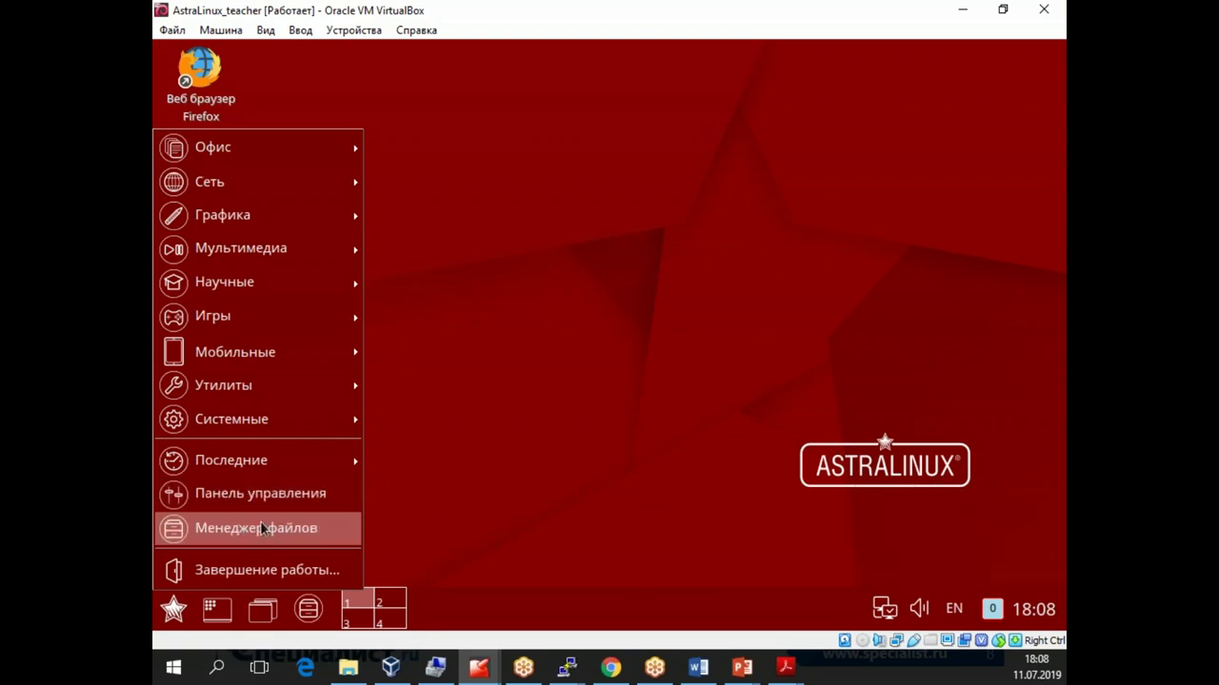
{"action": "left_click", "coordinate": [274, 495]}
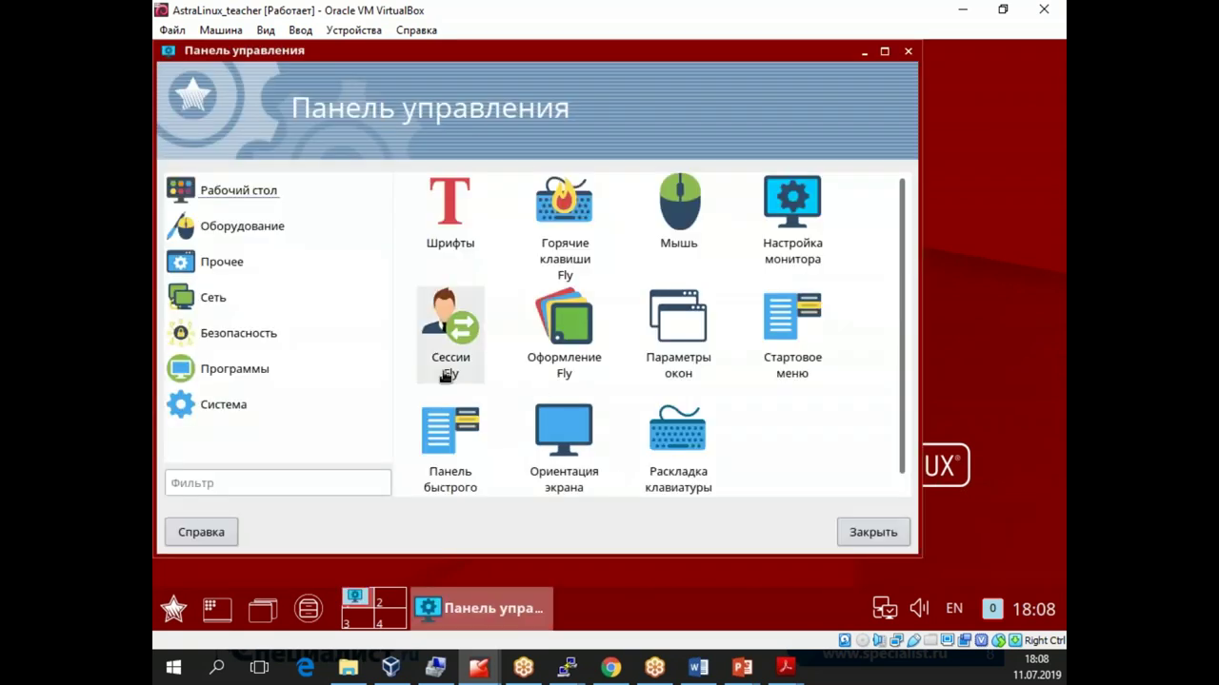
{"action": "left_click", "coordinate": [256, 377]}
{"action": "left_click", "coordinate": [238, 333]}
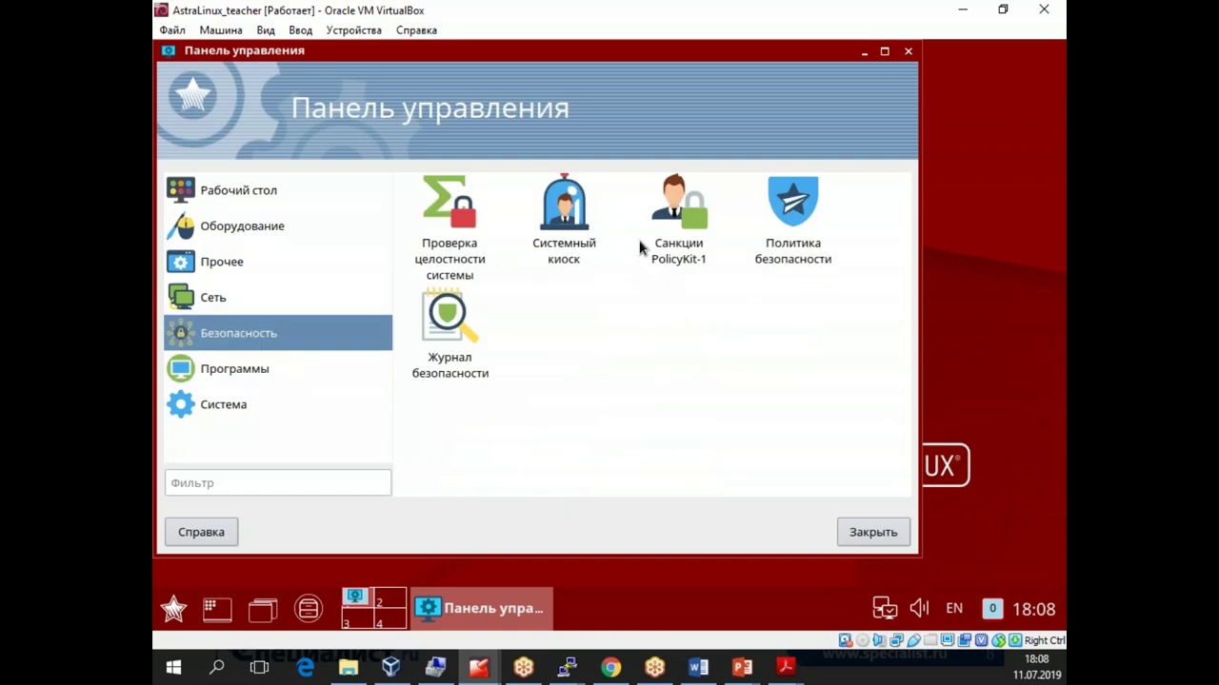
{"action": "double_click", "coordinate": [788, 217]}
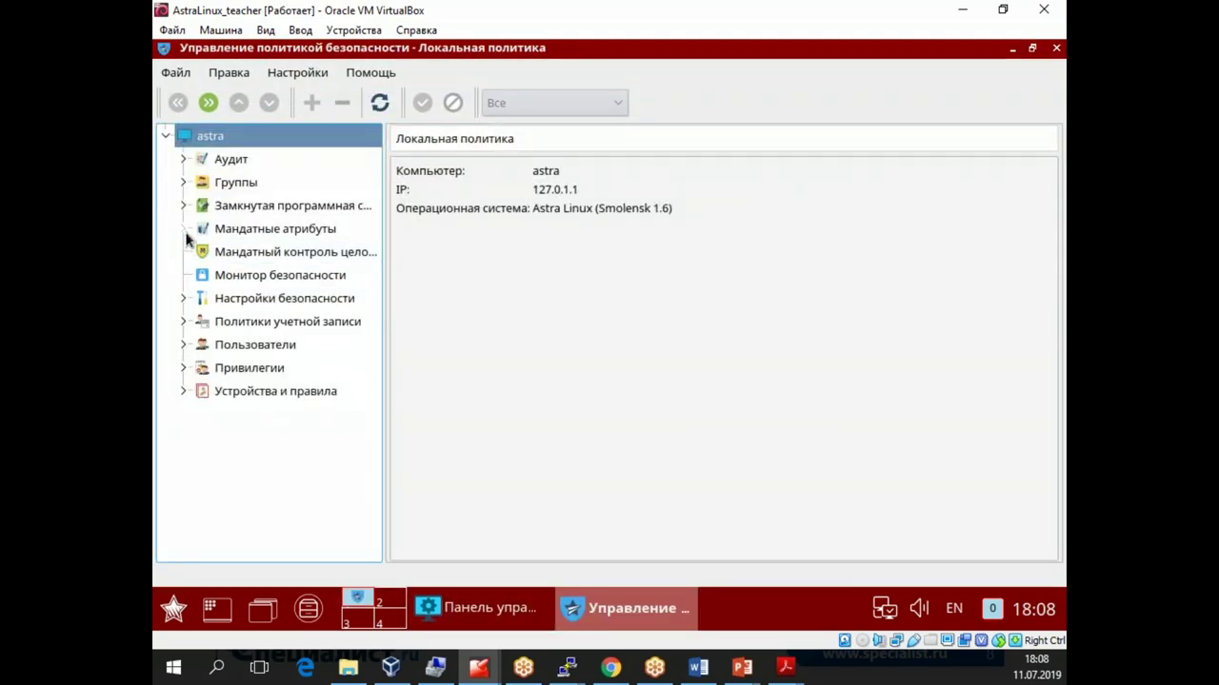
- Examine the categories, integrity levels and confidentiality levels under Мандатные атрибуты, including the available actions and properties of Уровень_3
{"action": "left_click", "coordinate": [184, 230]}
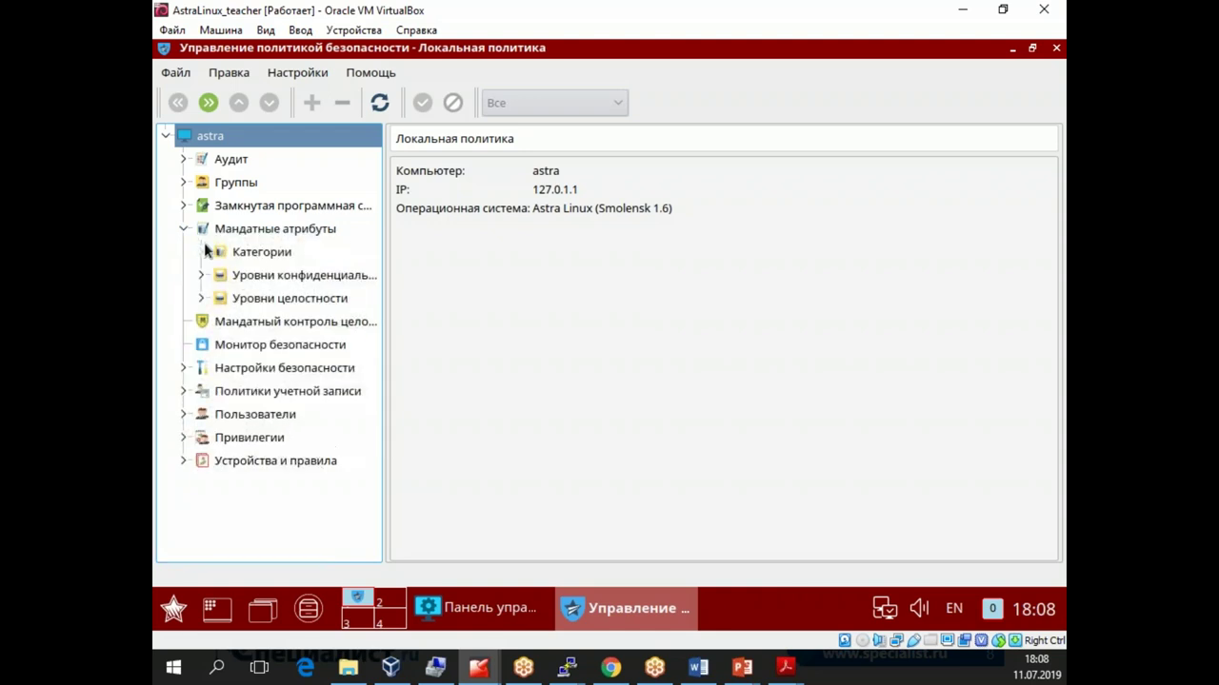
{"action": "left_click", "coordinate": [249, 253]}
{"action": "left_click", "coordinate": [633, 170]}
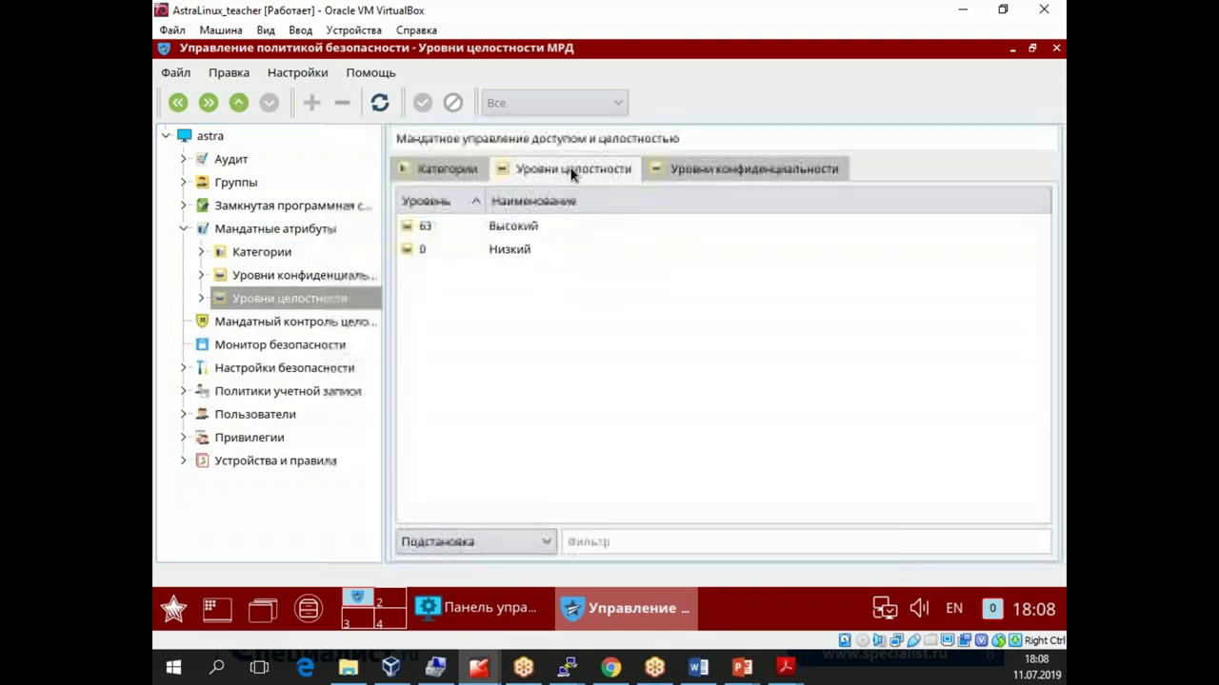
{"action": "left_click", "coordinate": [708, 173]}
{"action": "left_click", "coordinate": [525, 230]}
{"action": "right_click", "coordinate": [525, 230]}
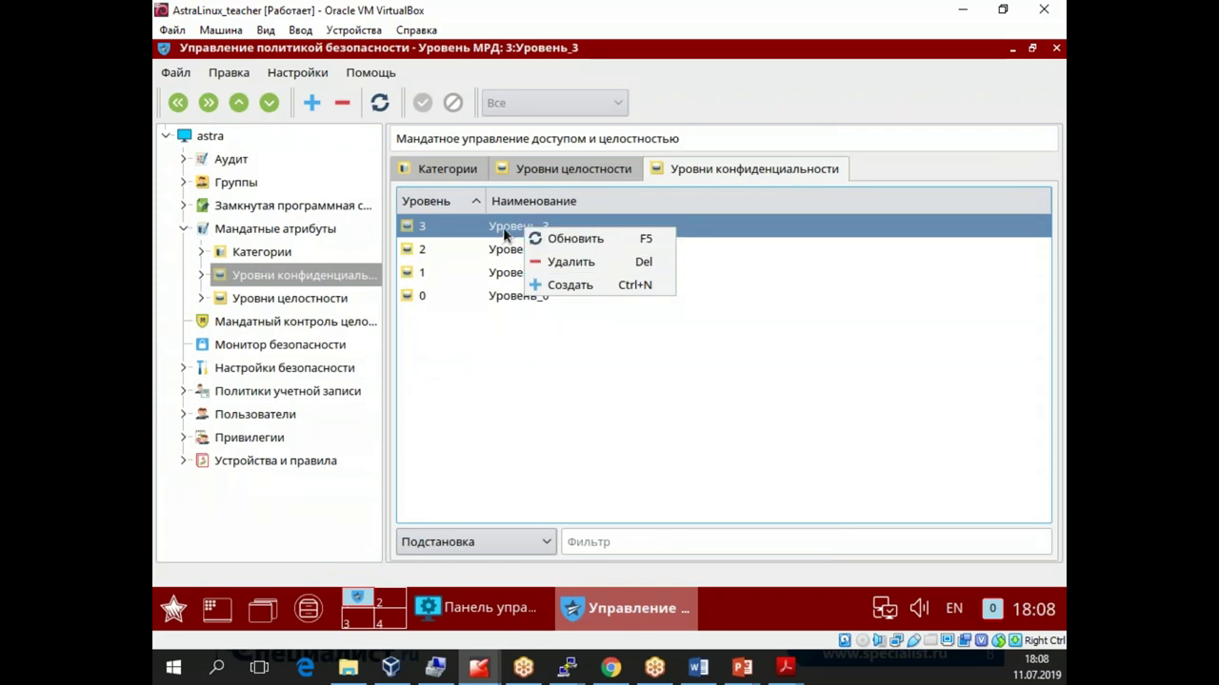
{"action": "double_click", "coordinate": [503, 226]}
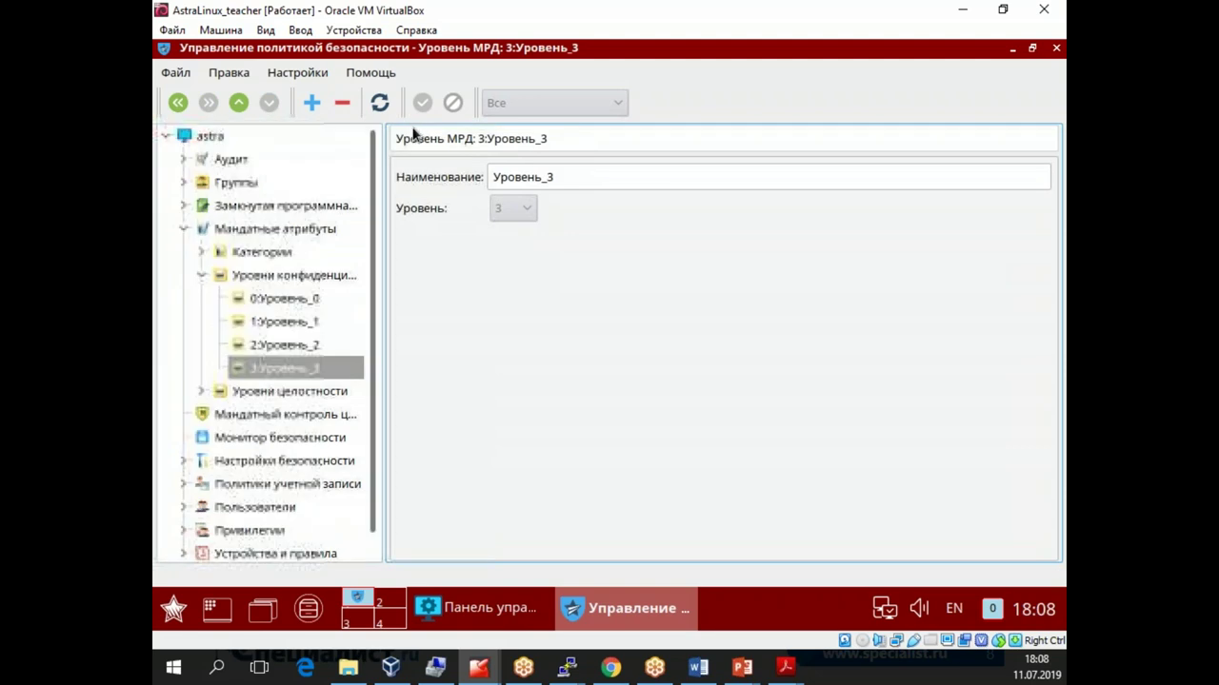
- Rename confidentiality level 0 to Уровень_x and apply the change
{"action": "left_click", "coordinate": [270, 323]}
{"action": "left_click", "coordinate": [287, 300]}
{"action": "left_click", "coordinate": [546, 177]}
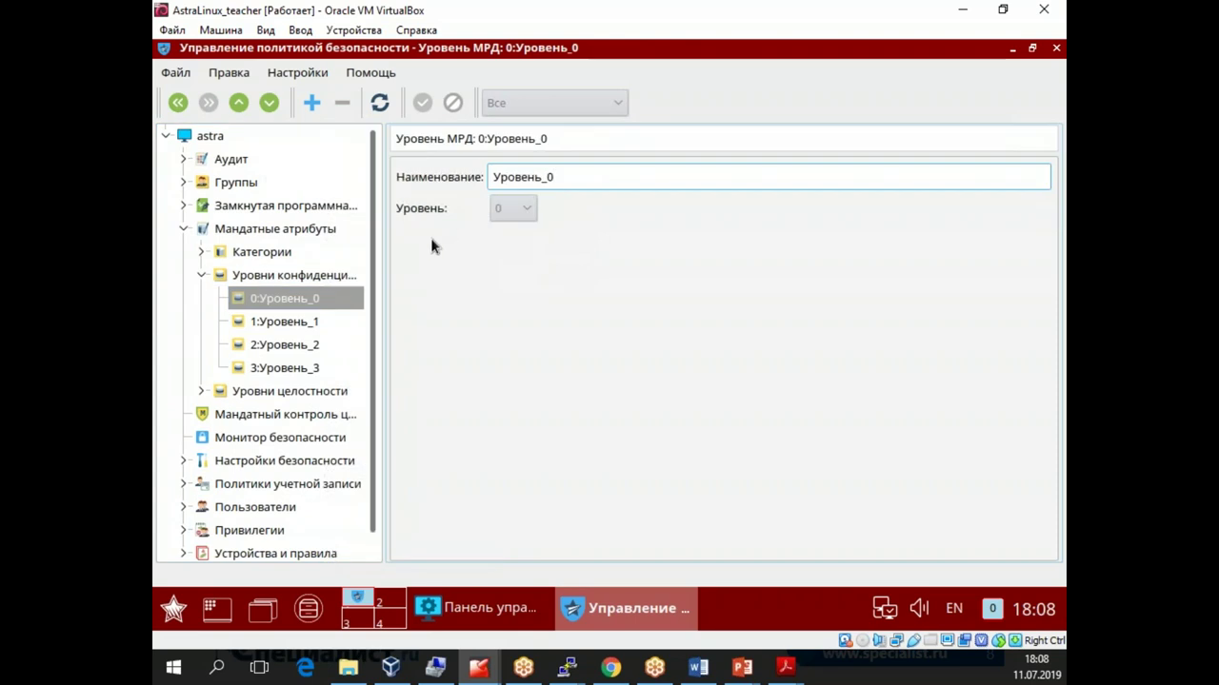
{"action": "key", "text": "BackSpace"}
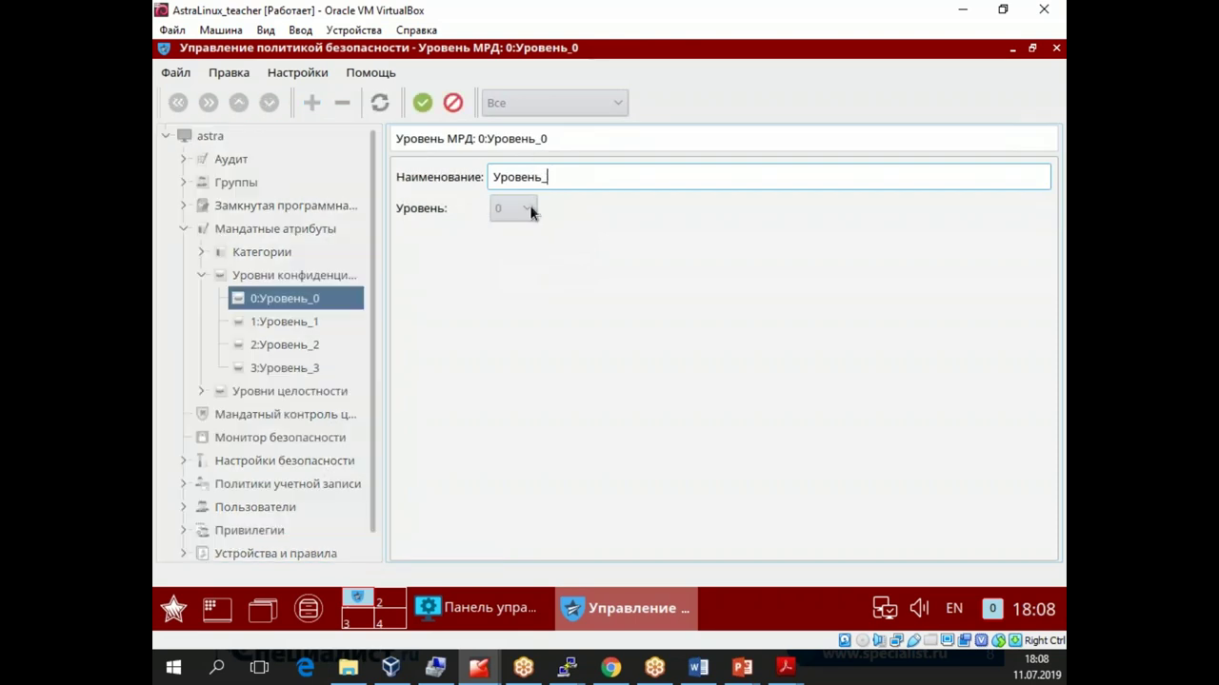
{"action": "left_click", "coordinate": [548, 141]}
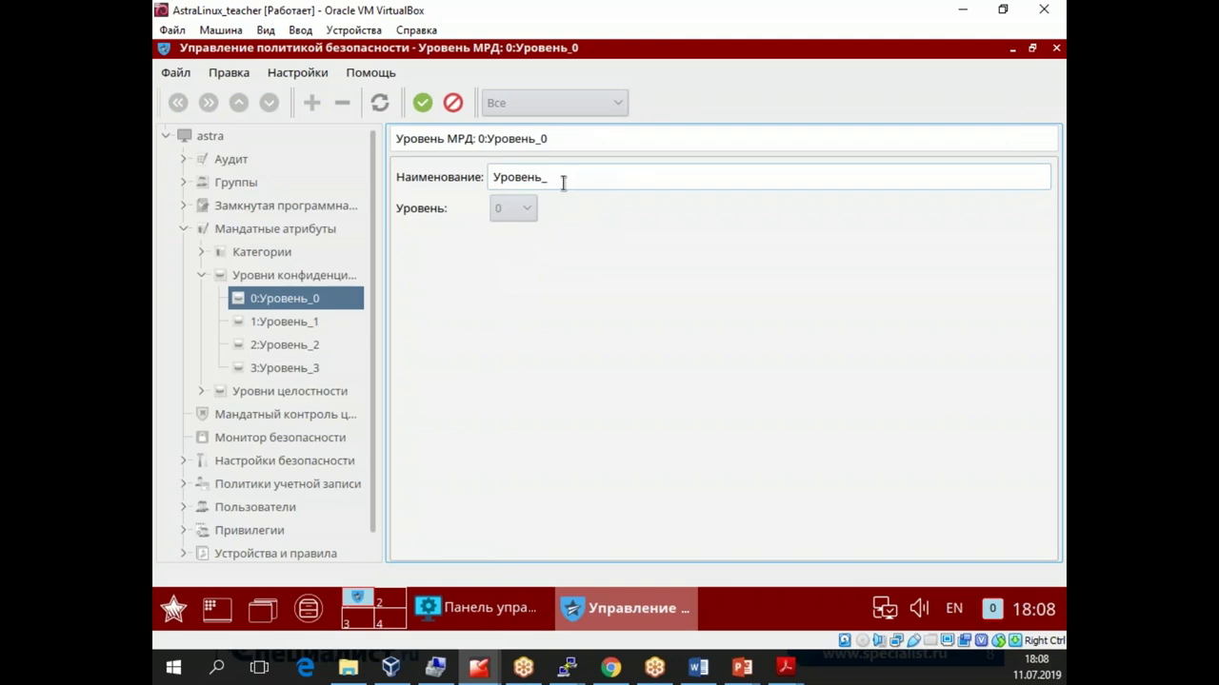
{"action": "left_click", "coordinate": [558, 180]}
{"action": "type", "text": "x"}
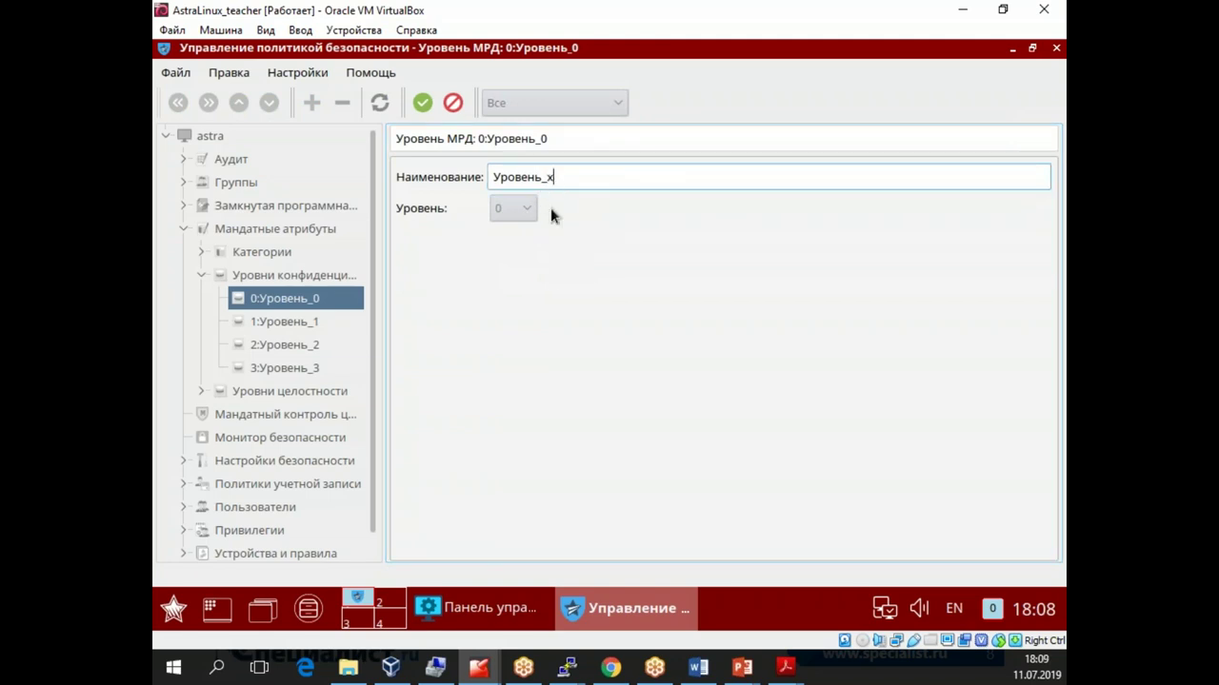
{"action": "left_click", "coordinate": [422, 103]}
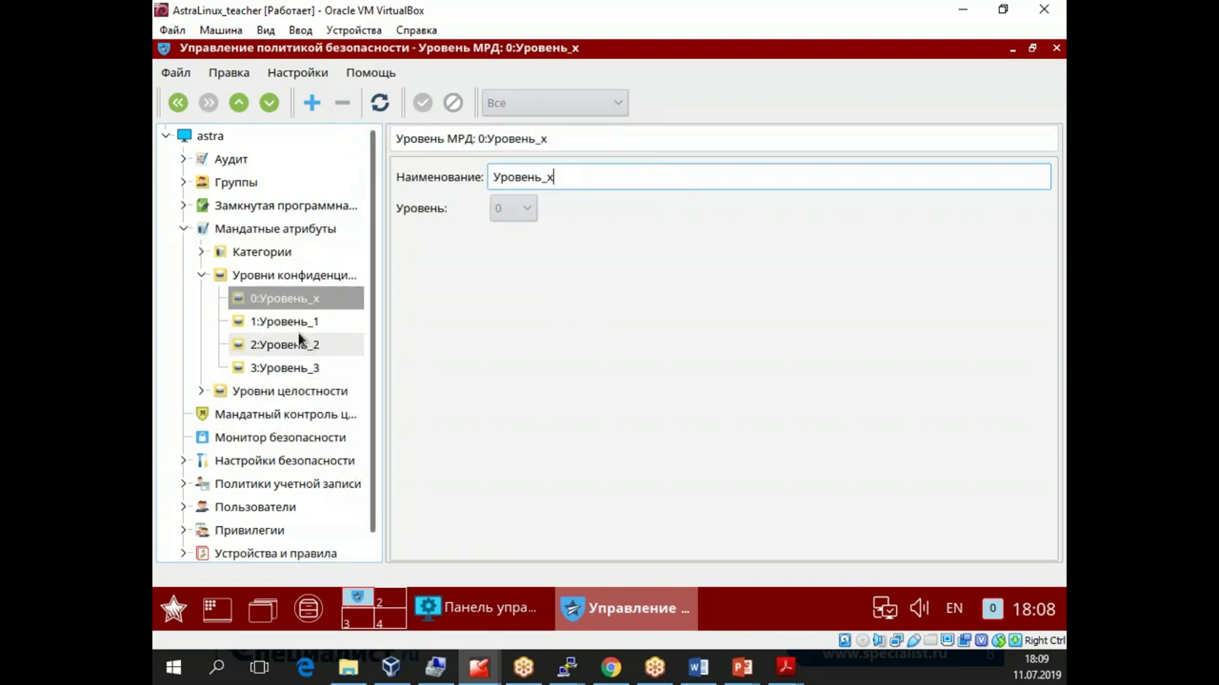
- Create confidentiality level 4 named Уровень_4, apply it, and minimize the virtual machine to return to the presentation slide
{"action": "left_click", "coordinate": [311, 103]}
{"action": "left_click", "coordinate": [534, 179]}
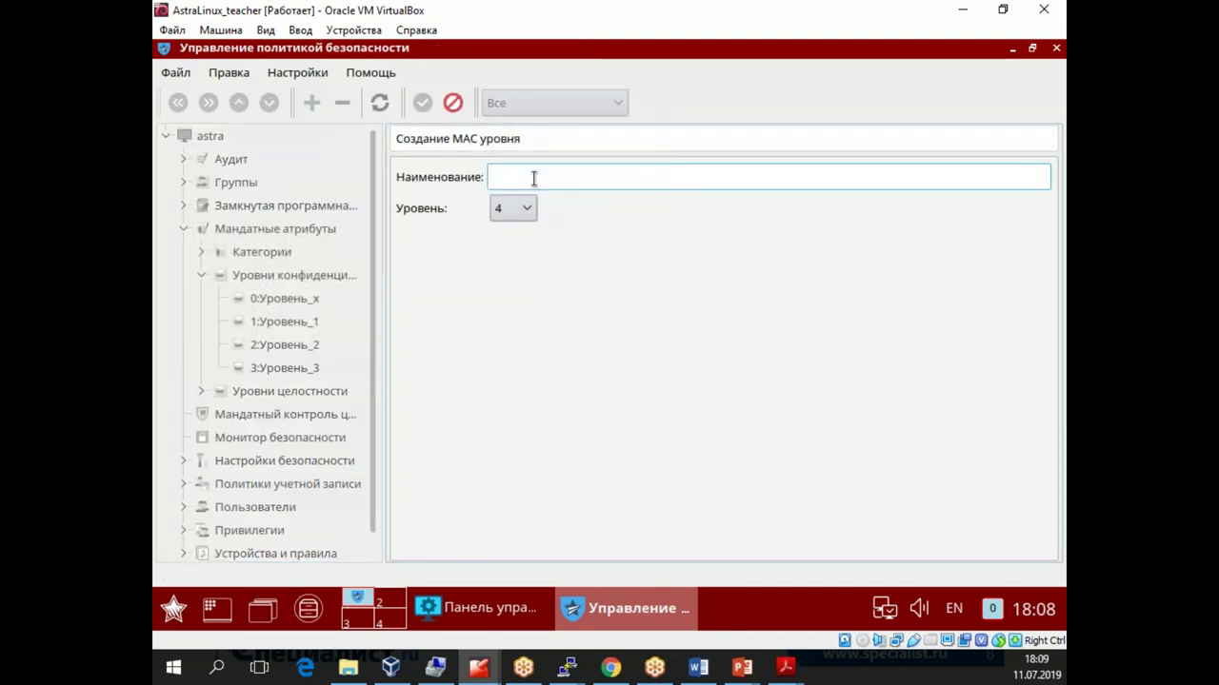
{"action": "type", "text": "e"}
{"action": "key", "text": "BackSpace"}
{"action": "key", "text": "alt+shift"}
{"action": "type", "text": "Уровень_4"}
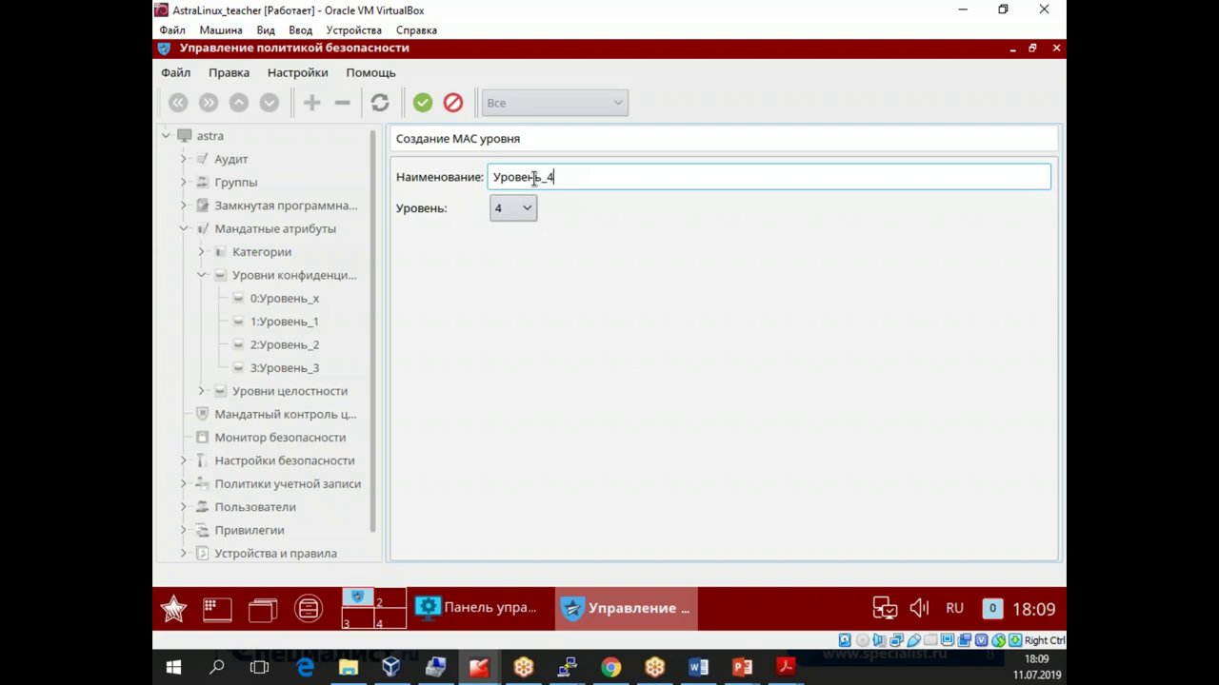
{"action": "left_click", "coordinate": [422, 102]}
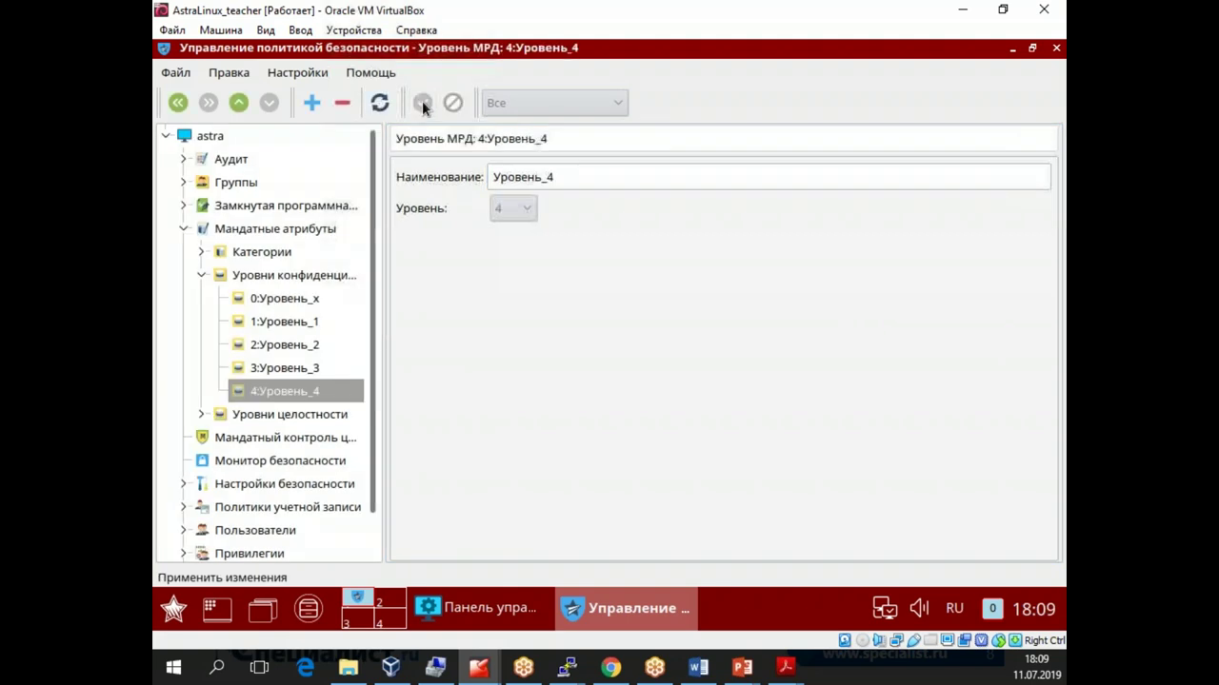
{"action": "left_click", "coordinate": [964, 14]}
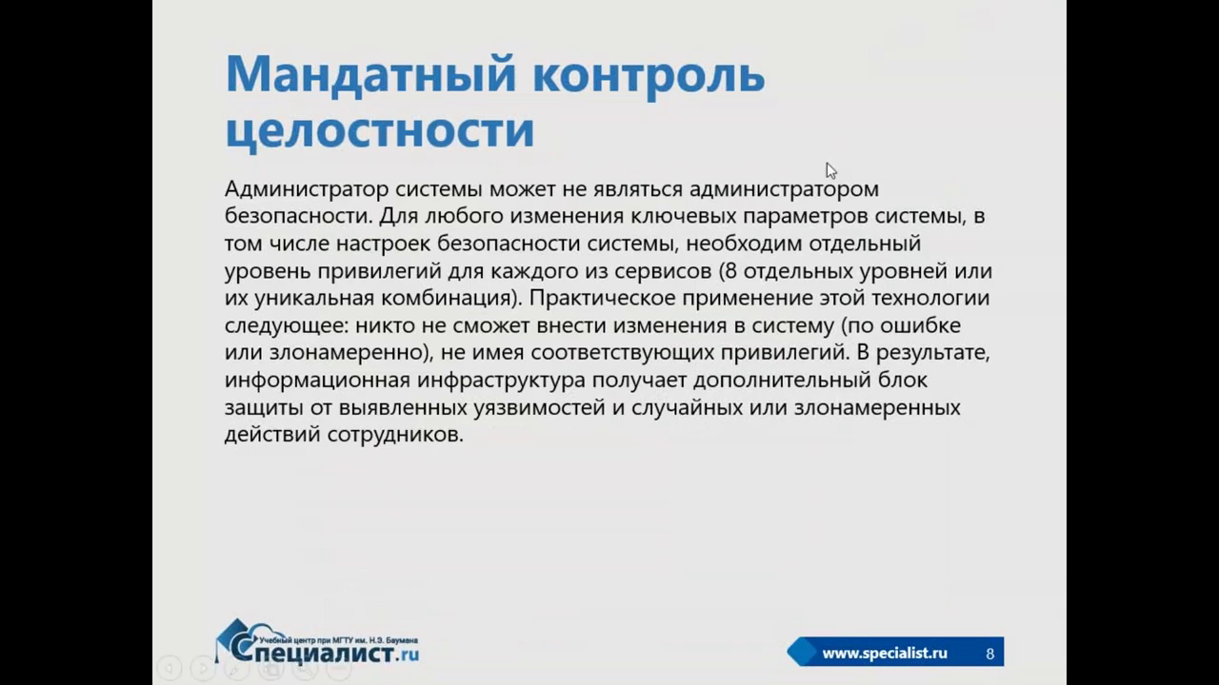